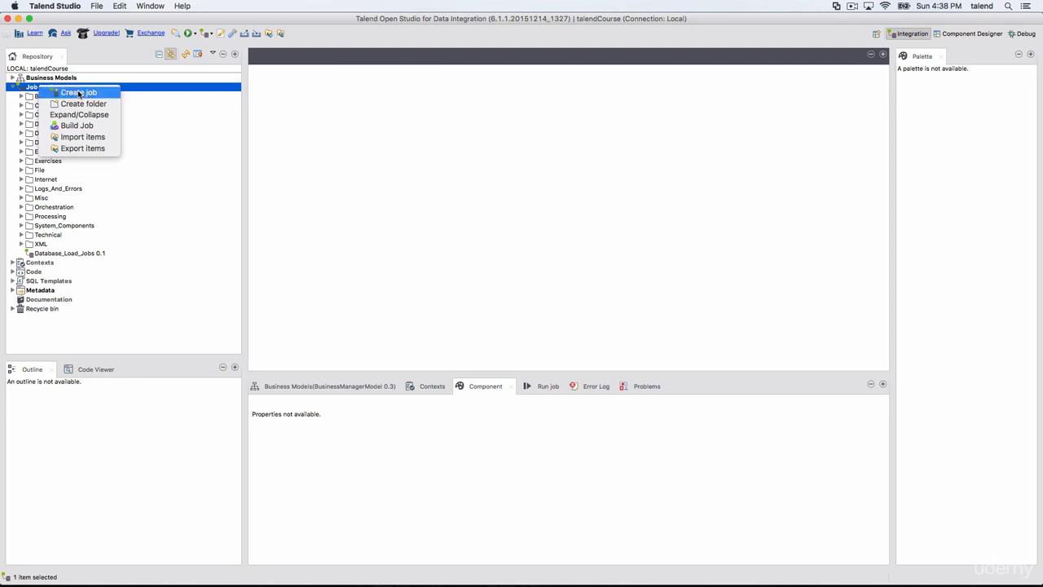
# Start a new job under Job Designs and enter SimpleJob, without a space, as its name
pyautogui.click(79, 93)
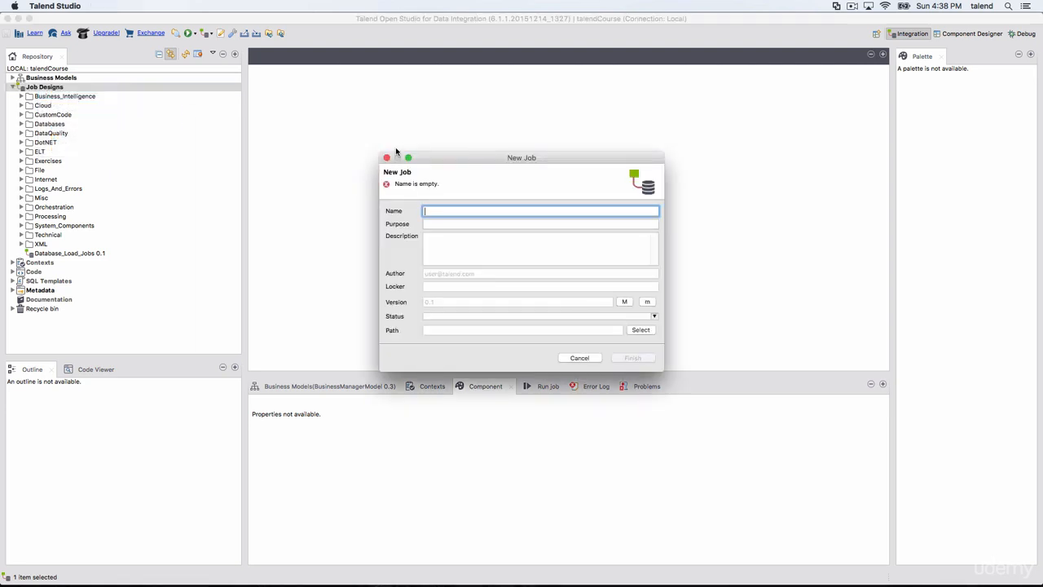
pyautogui.write('S')
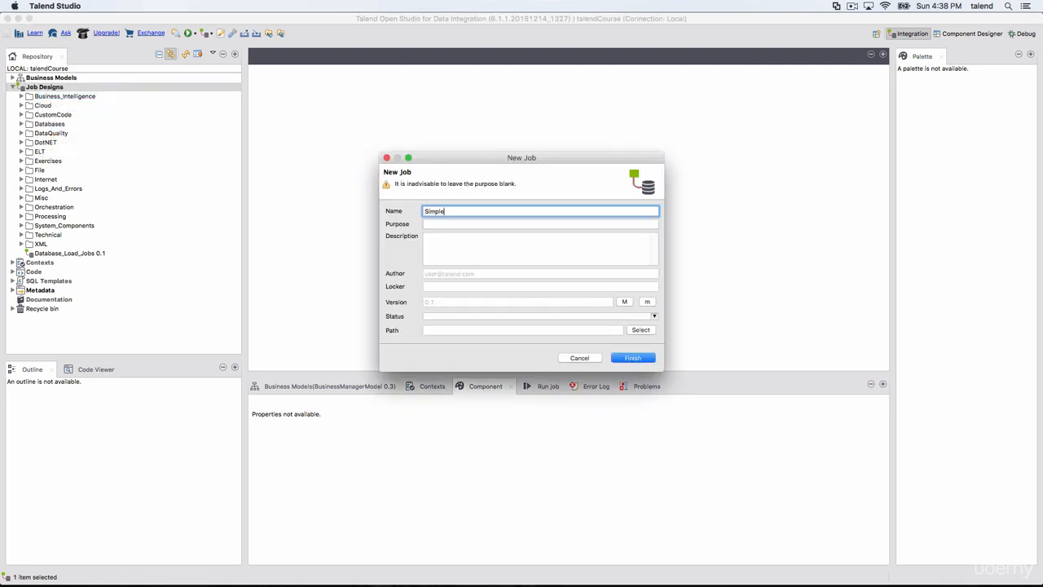
pyautogui.write('imple ')
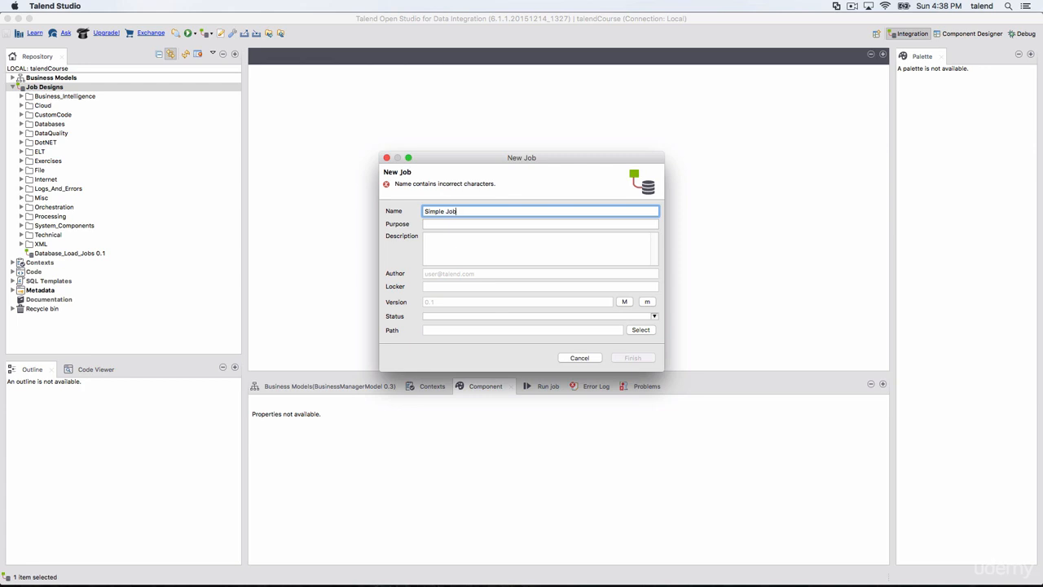
pyautogui.write('Job')
pyautogui.click(446, 224)
pyautogui.click(448, 244)
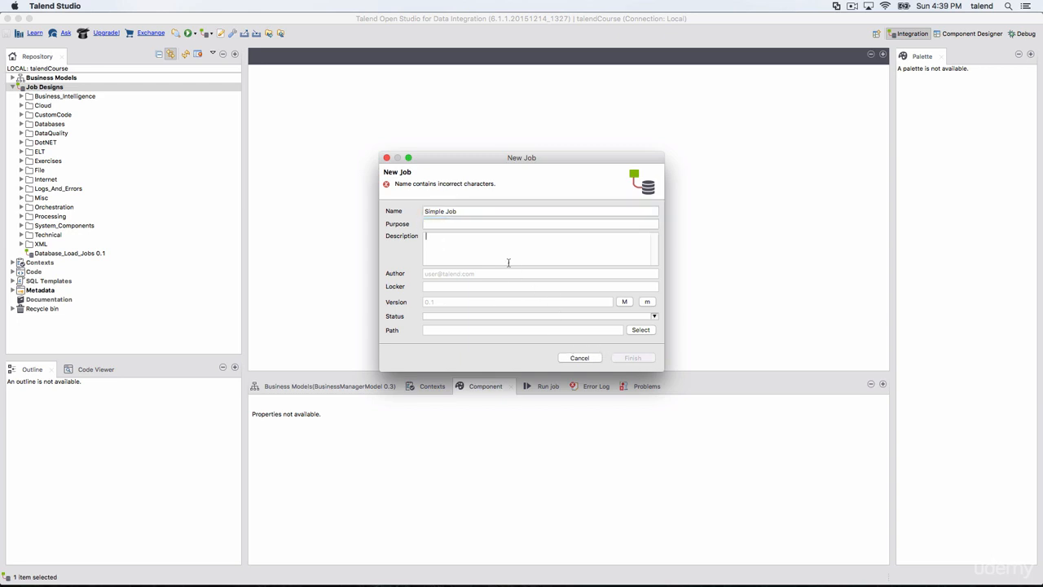
pyautogui.click(519, 213)
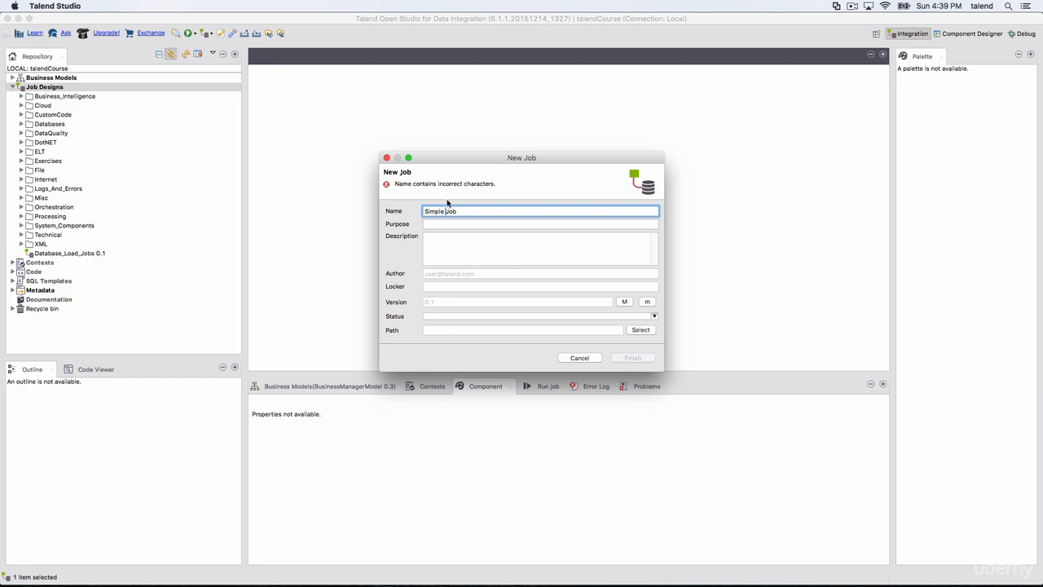
pyautogui.press('BackSpace')
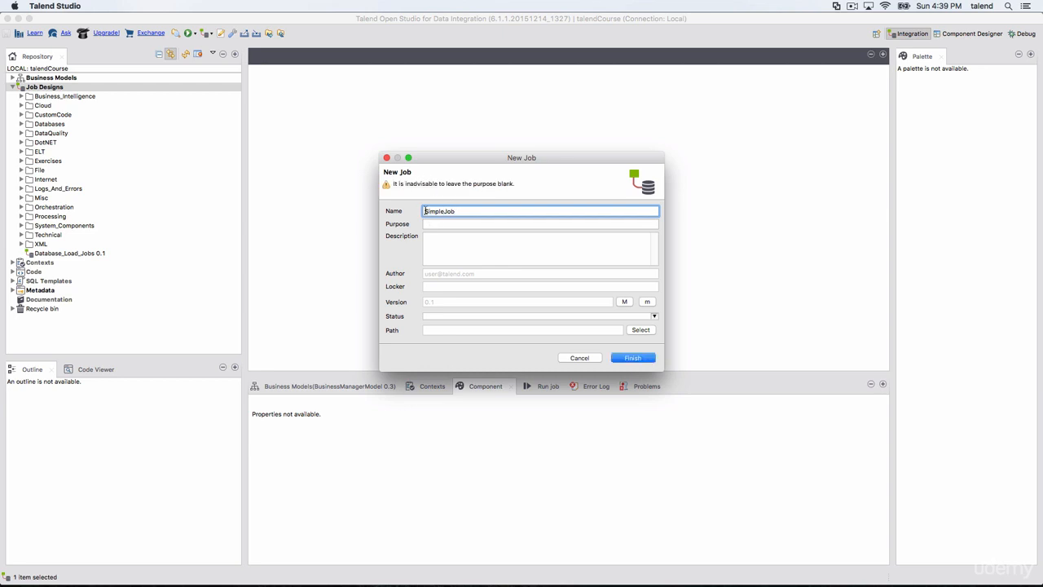
# Try a leading 1 and a leading underscore in the job name, removing each again
pyautogui.click(425, 211)
pyautogui.write('1')
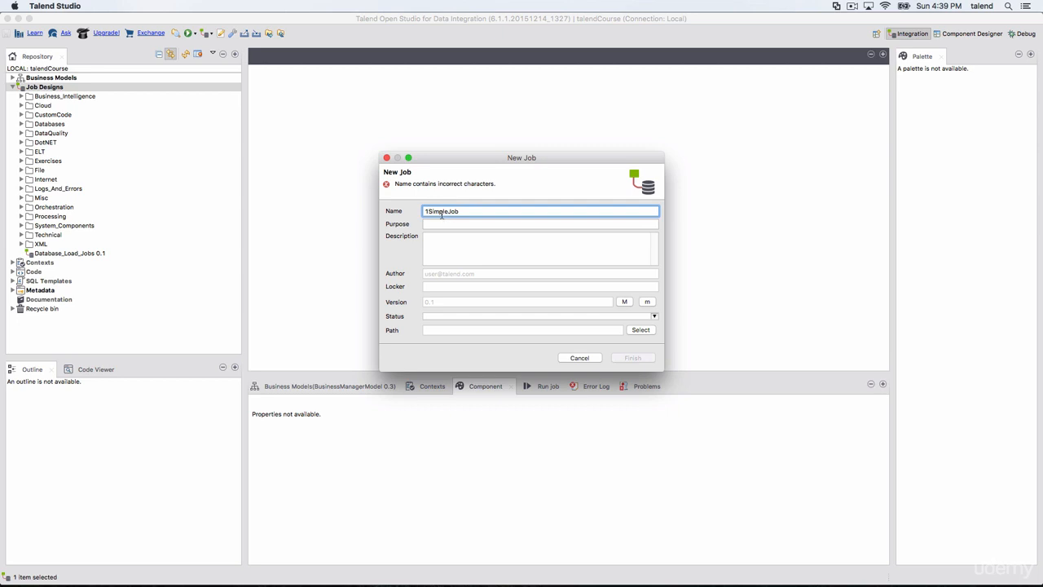
pyautogui.press('BackSpace')
pyautogui.write('_')
pyautogui.press('BackSpace')
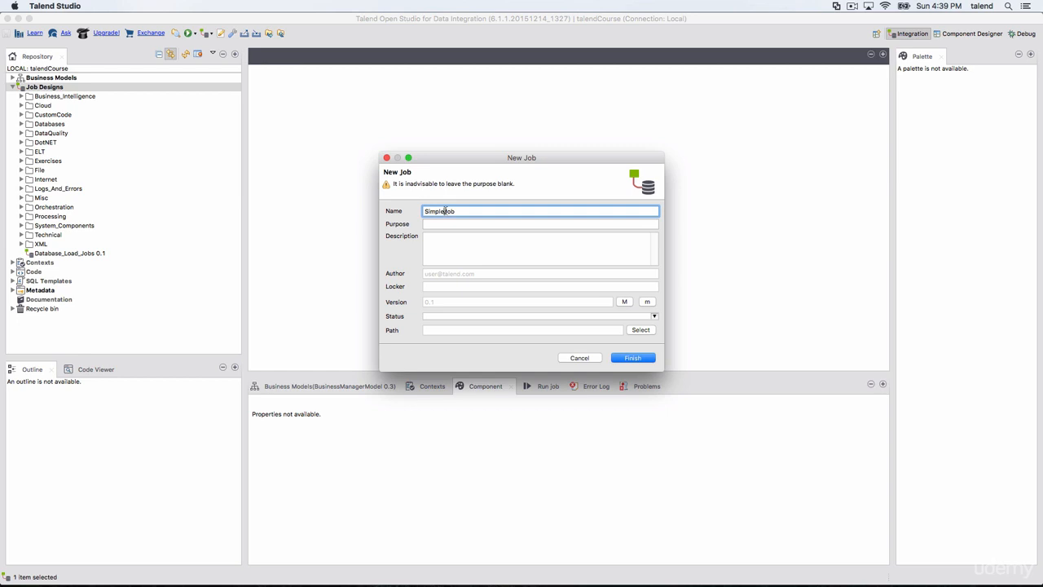
# Add an underscore between the two words so the name reads Simple_Job, and create the job
pyautogui.click(445, 211)
pyautogui.write('_')
pyautogui.click(423, 210)
pyautogui.click(635, 359)
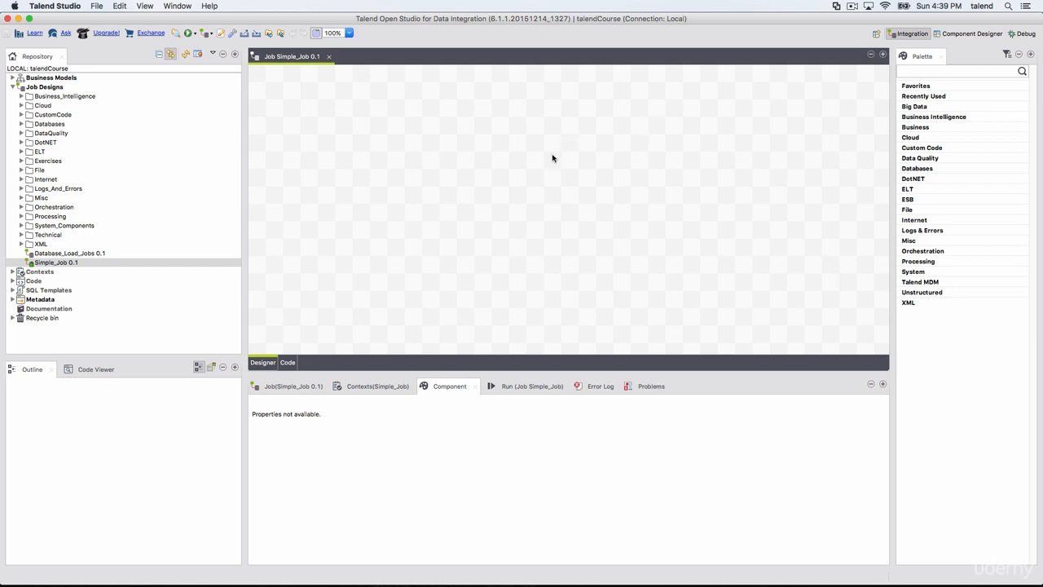
# Look through the Hive components in the palette's Big Data category, then collapse the category
pyautogui.click(944, 73)
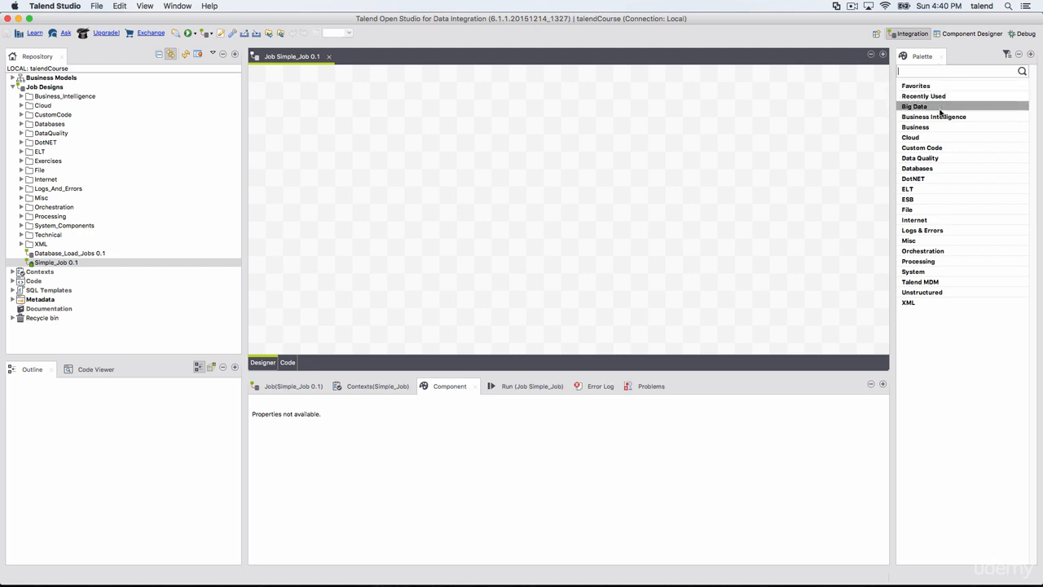
pyautogui.click(941, 107)
pyautogui.click(943, 128)
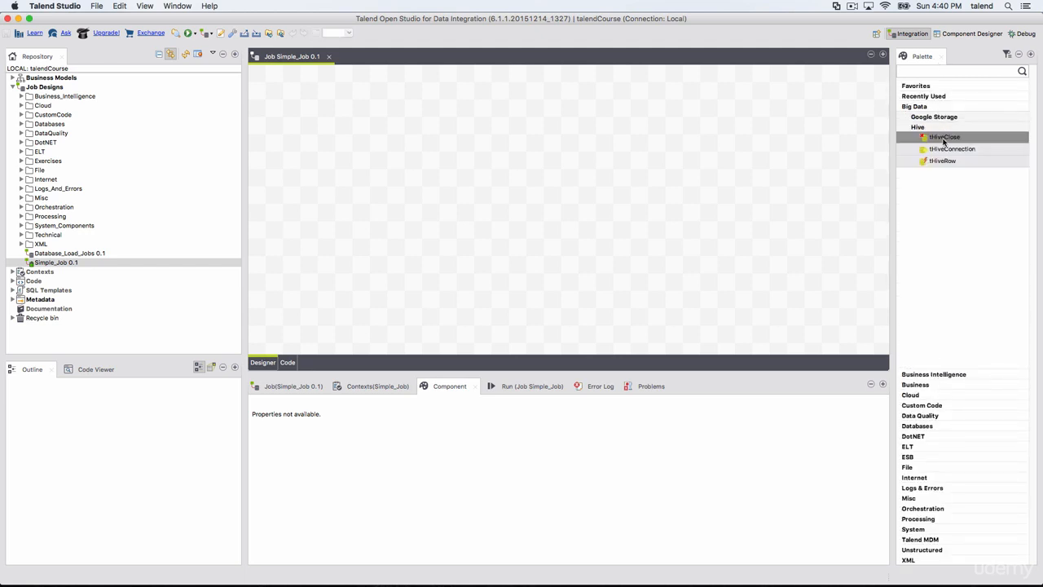
pyautogui.click(929, 107)
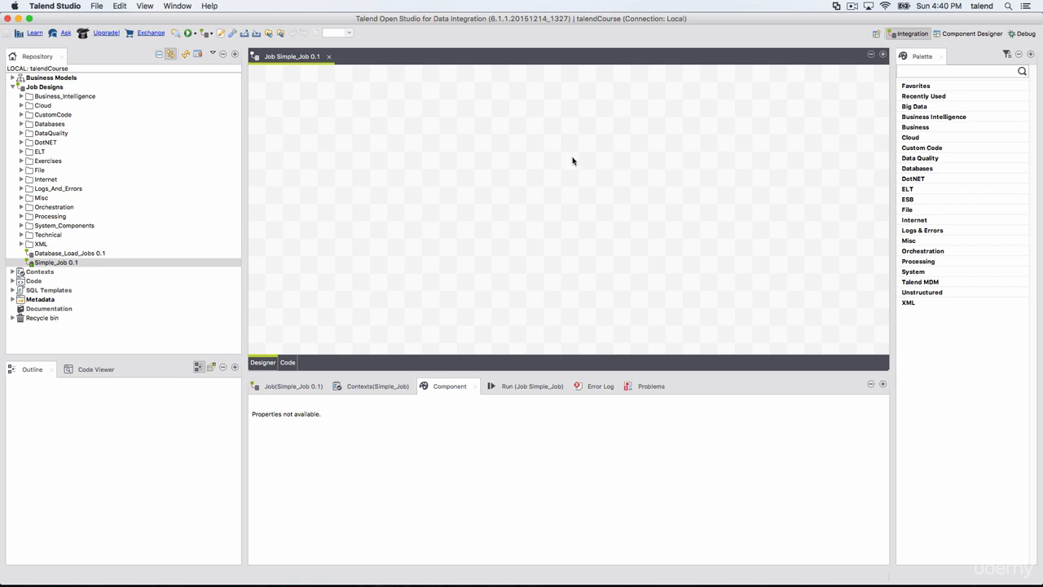
# Find the tMsgBox component by name directly on the empty design canvas, add it, and move it nearer the middle
pyautogui.click(414, 143)
pyautogui.write('t')
pyautogui.press('BackSpace')
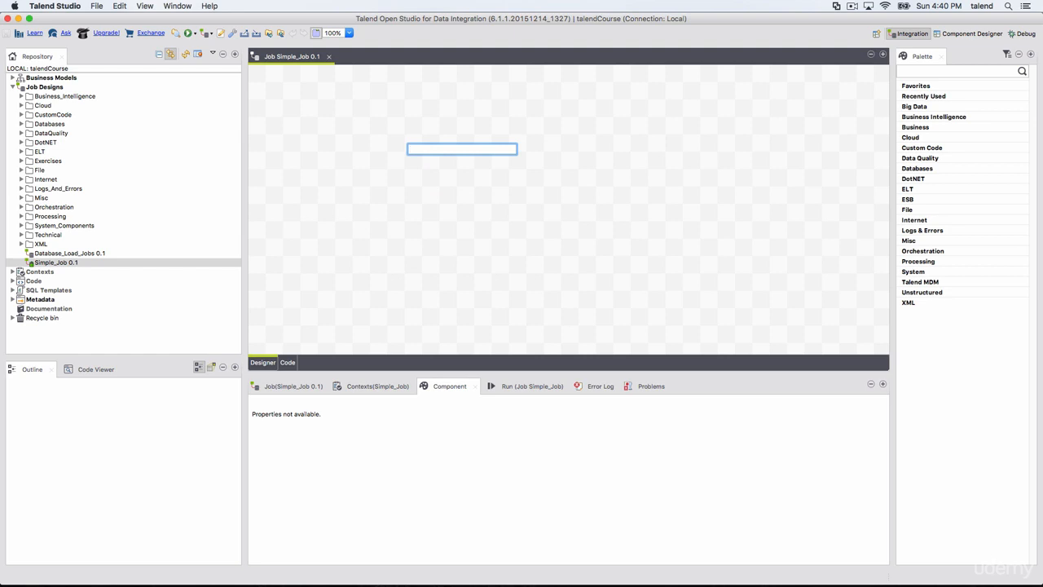
pyautogui.write('tbox')
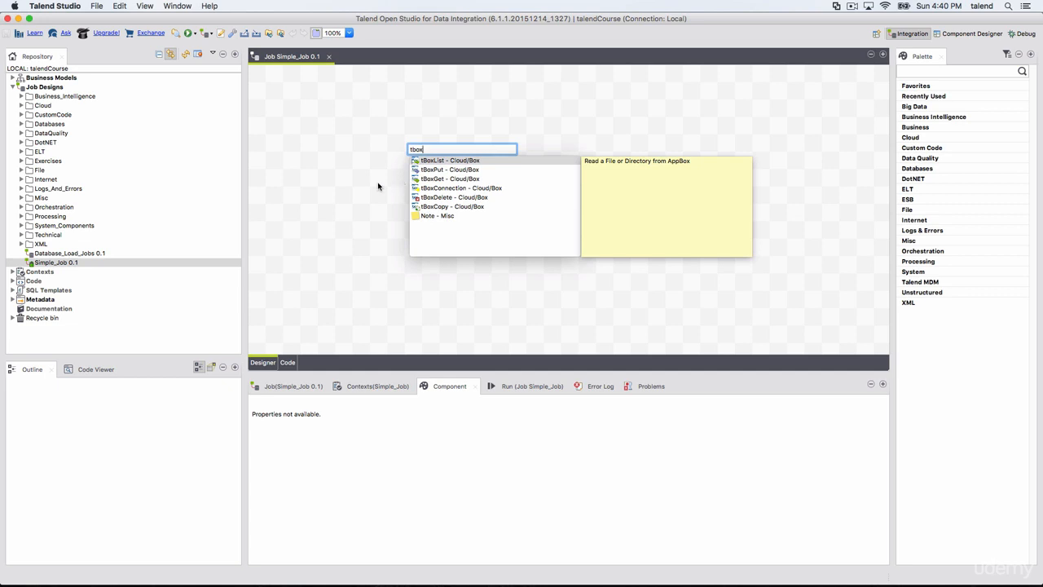
pyautogui.press('BackSpace')
pyautogui.press('BackSpace')
pyautogui.press('BackSpace')
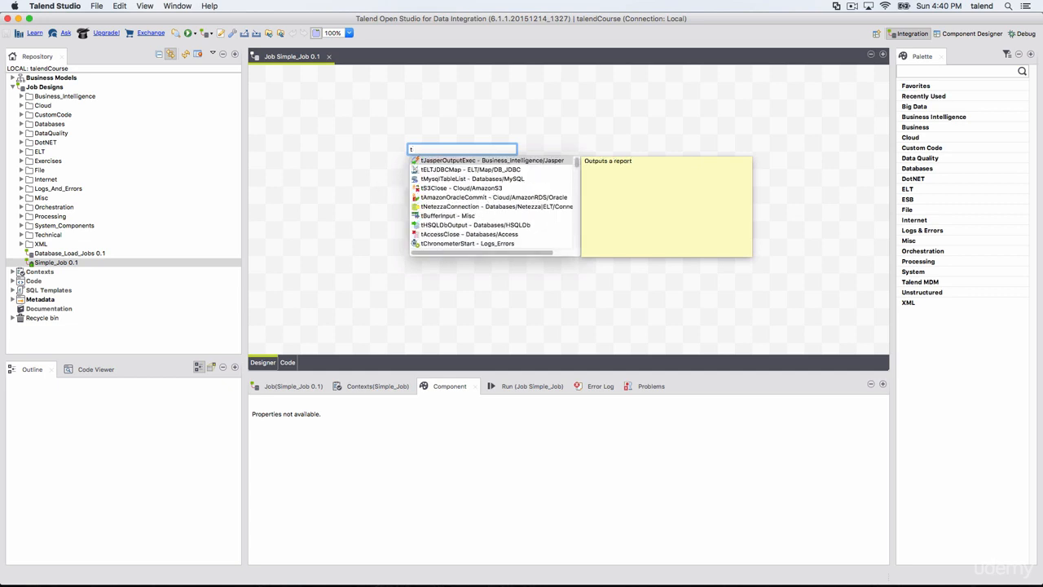
pyautogui.write('msgbo')
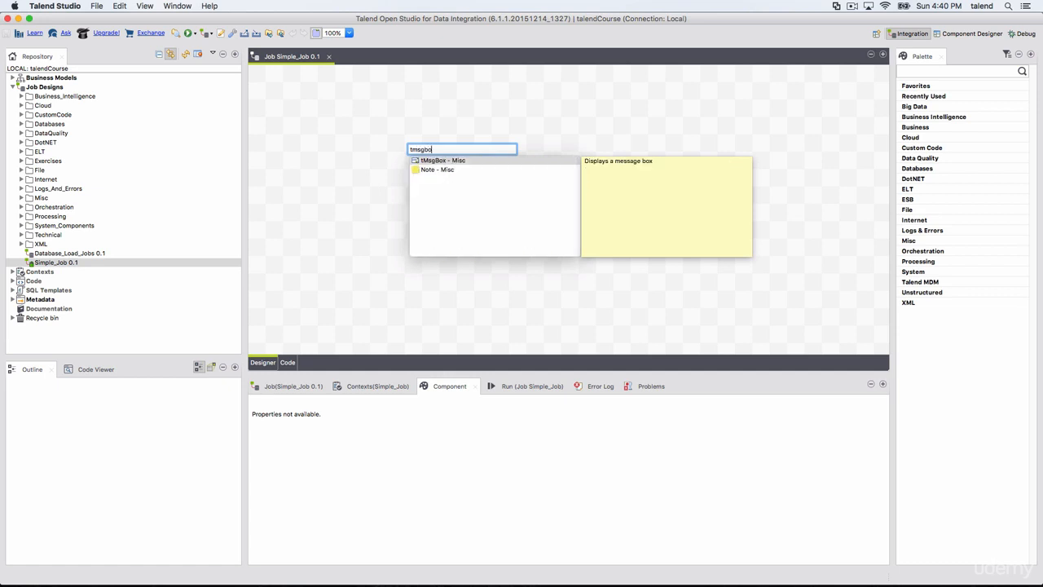
pyautogui.doubleClick(441, 161)
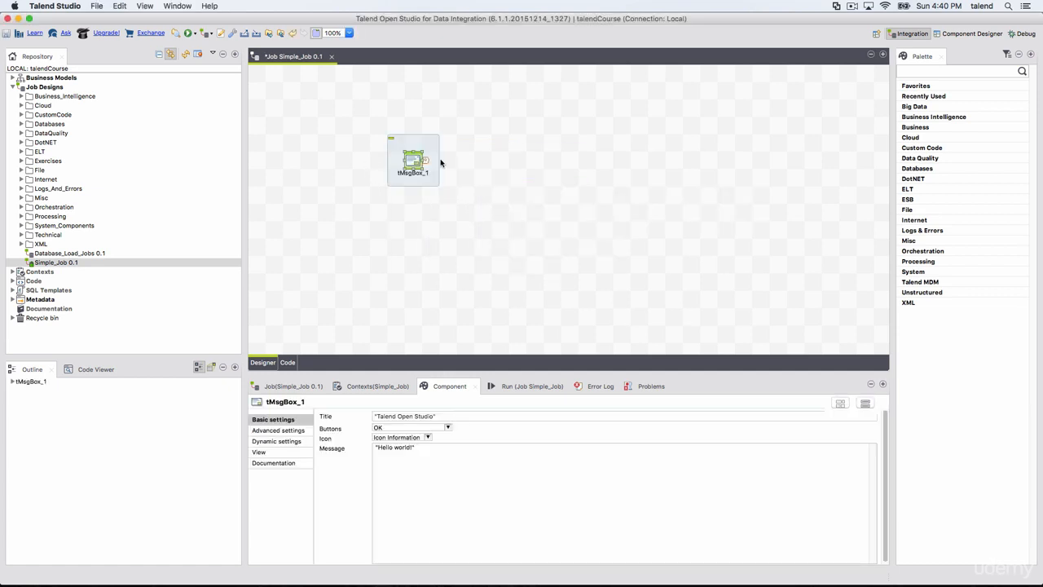
pyautogui.moveTo(414, 160); pyautogui.dragTo(516, 179)
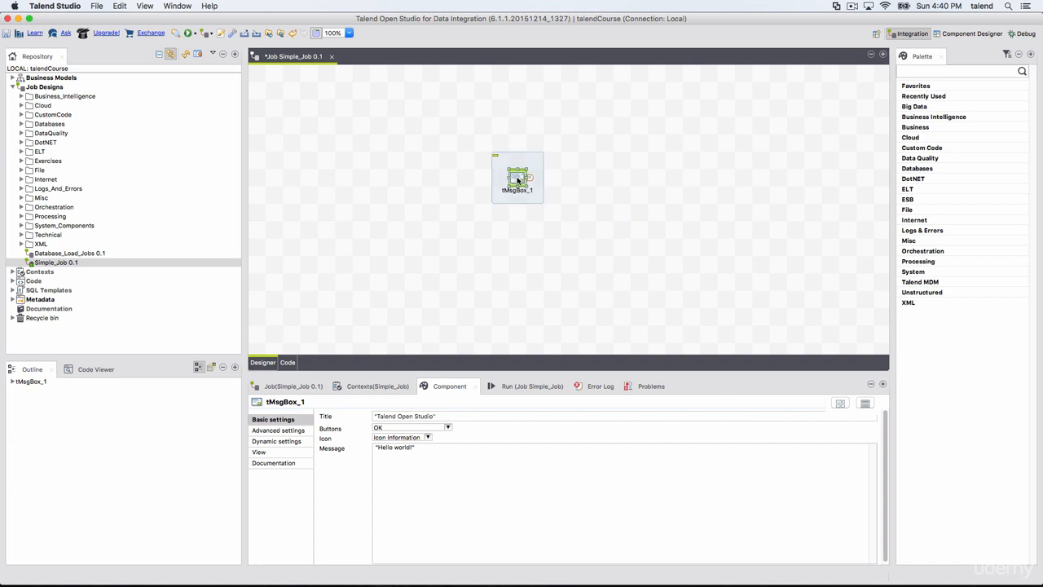
# Review the Message text in the basic settings of the tMsgBox component
pyautogui.doubleClick(517, 180)
pyautogui.moveTo(417, 448); pyautogui.dragTo(352, 442)
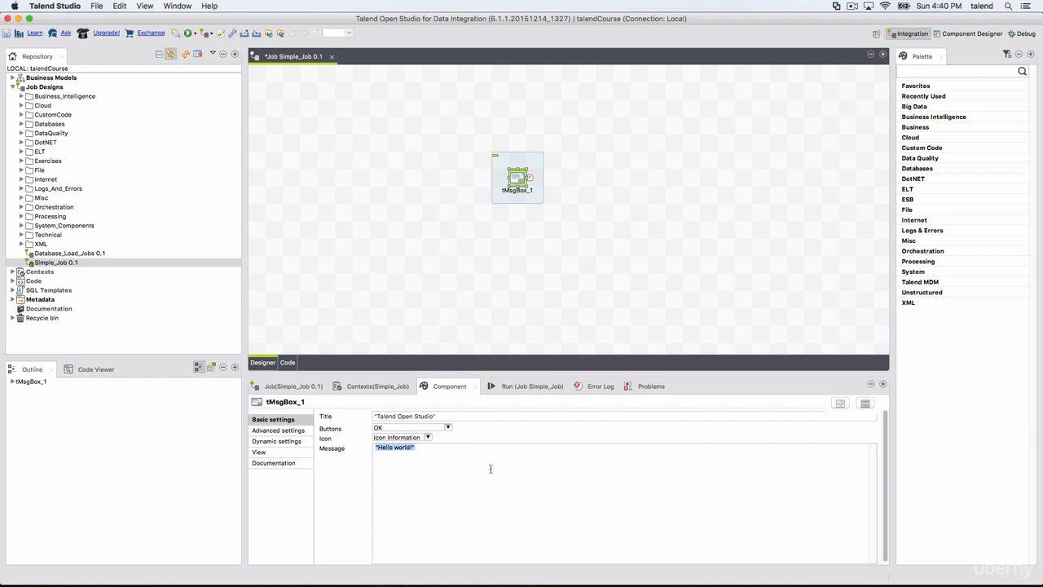
pyautogui.click(524, 450)
# Run Simple_Job and dismiss the message box it opens
pyautogui.click(530, 389)
pyautogui.click(352, 432)
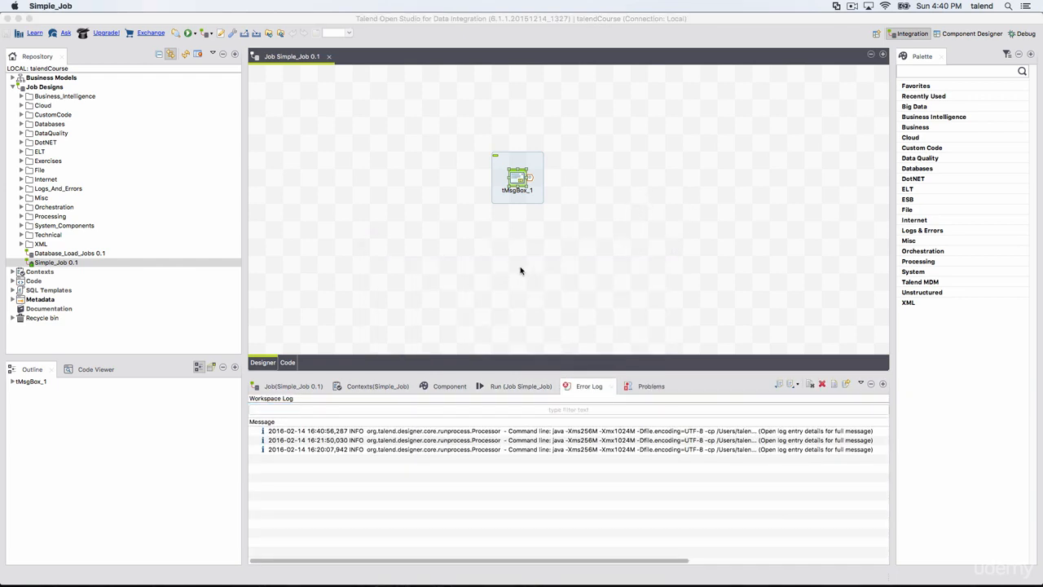
pyautogui.moveTo(562, 184); pyautogui.dragTo(516, 233)
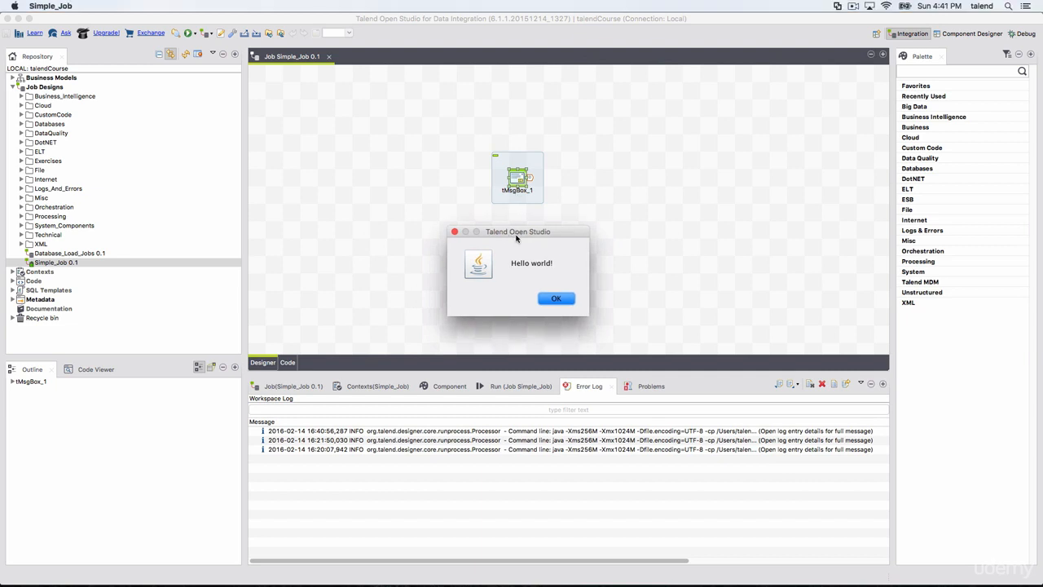
pyautogui.click(551, 299)
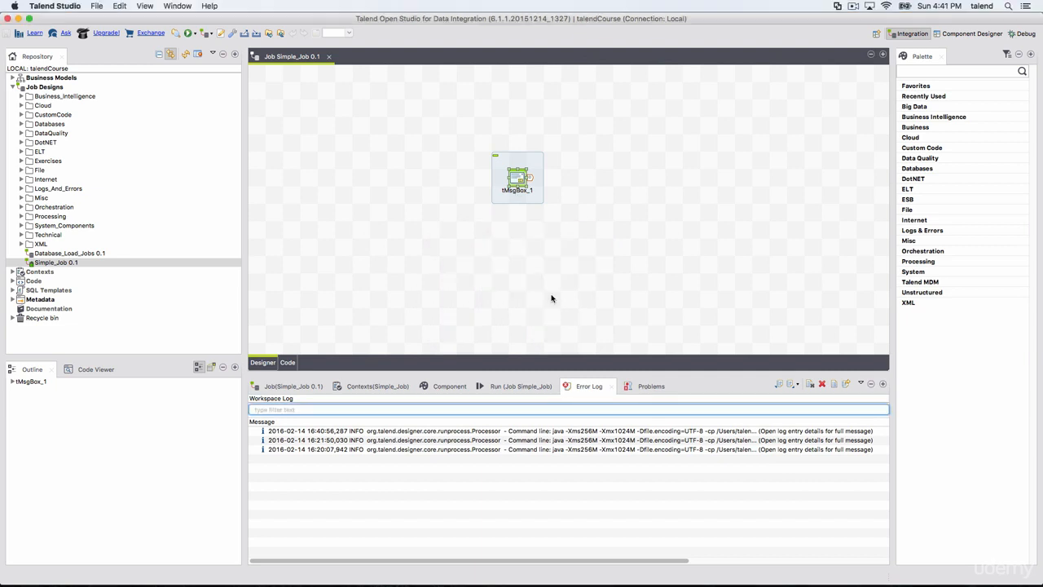
# Clear the job's run output and delete the tMsgBox component from the canvas
pyautogui.click(524, 385)
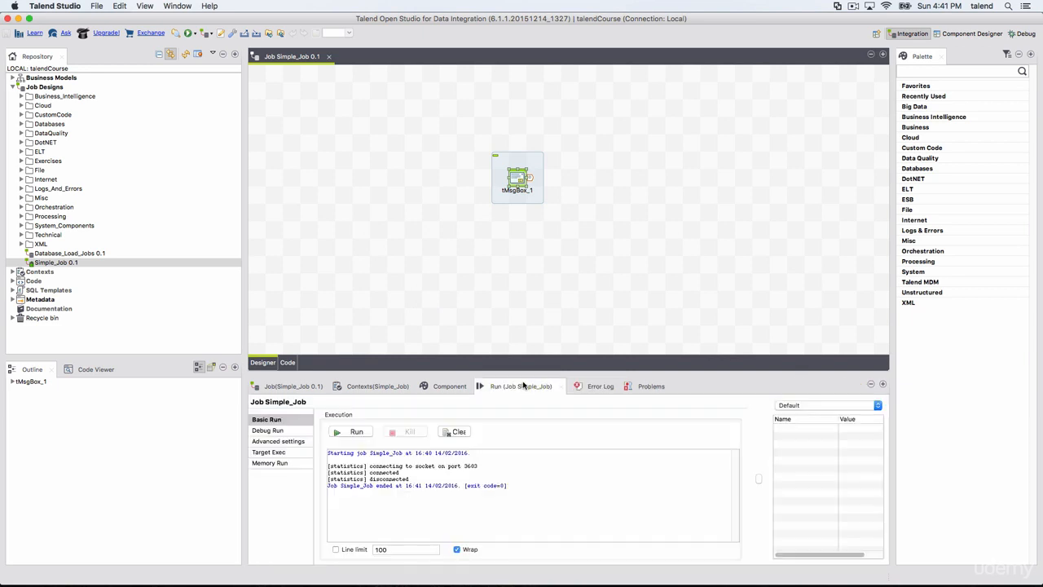
pyautogui.click(459, 432)
pyautogui.rightClick(518, 175)
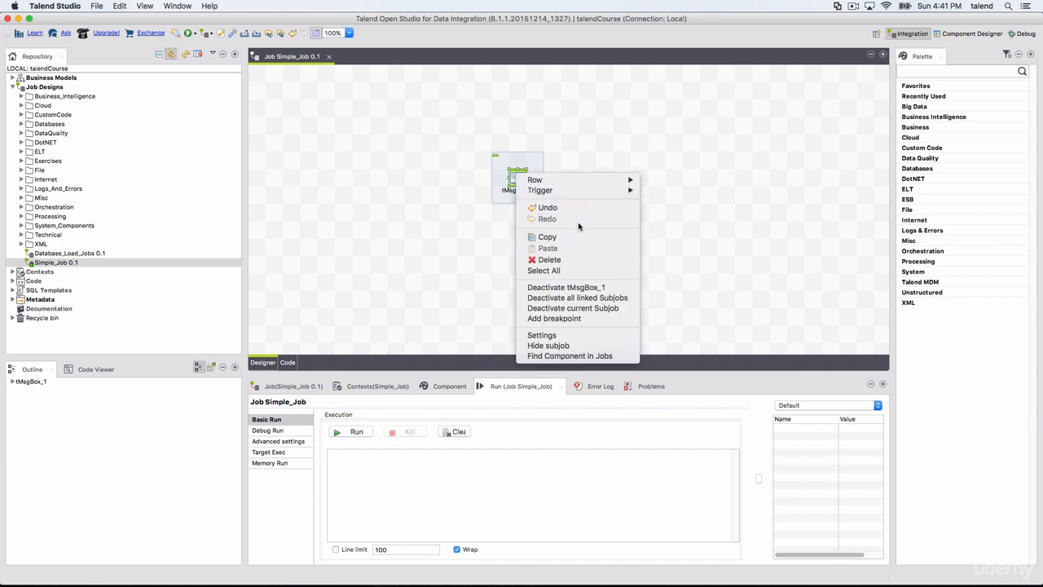
pyautogui.click(569, 259)
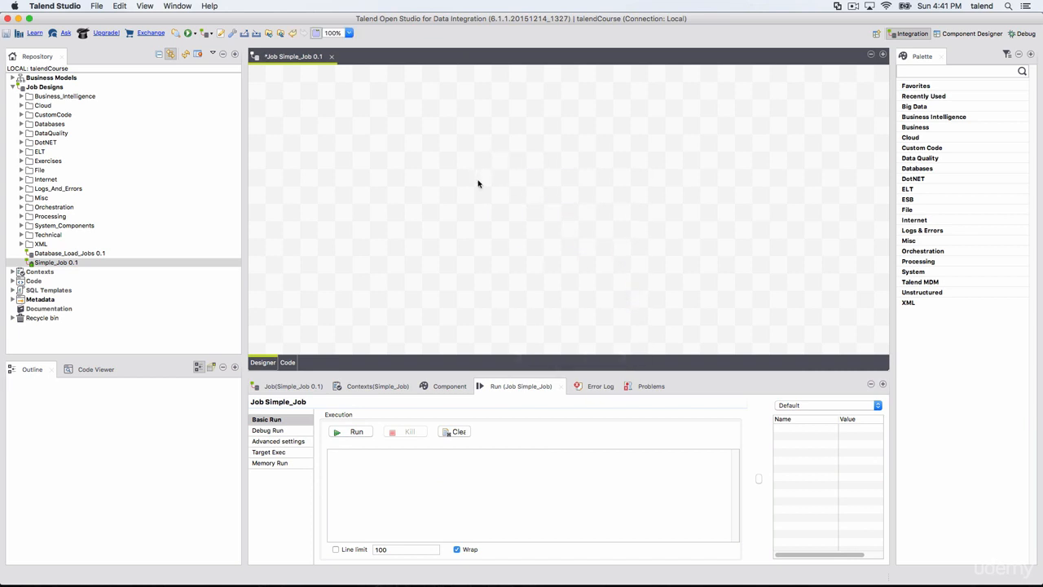
# Add a tRowGenerator component by name directly on the canvas and reposition it
pyautogui.write('trow')
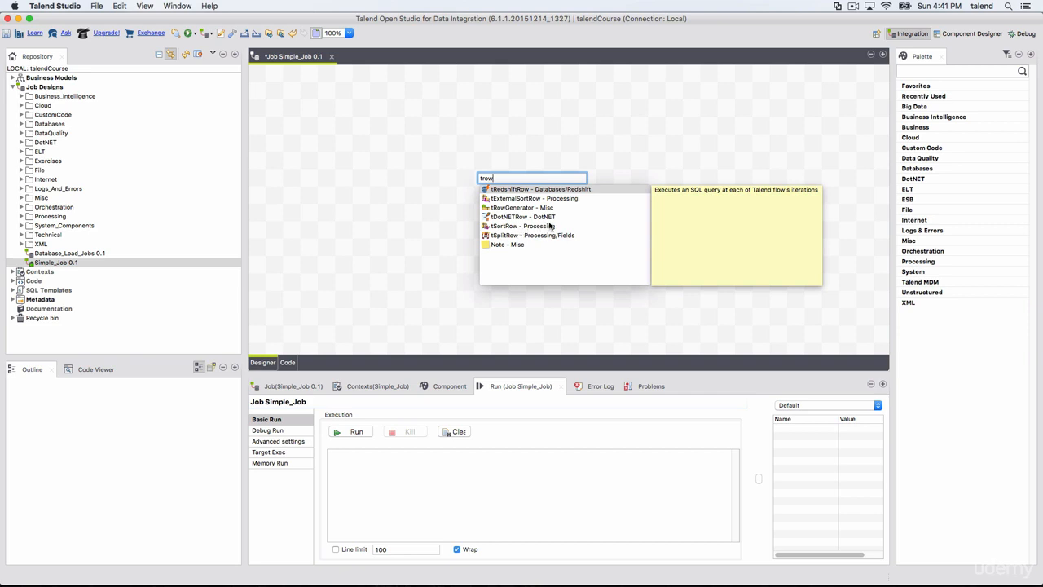
pyautogui.doubleClick(525, 210)
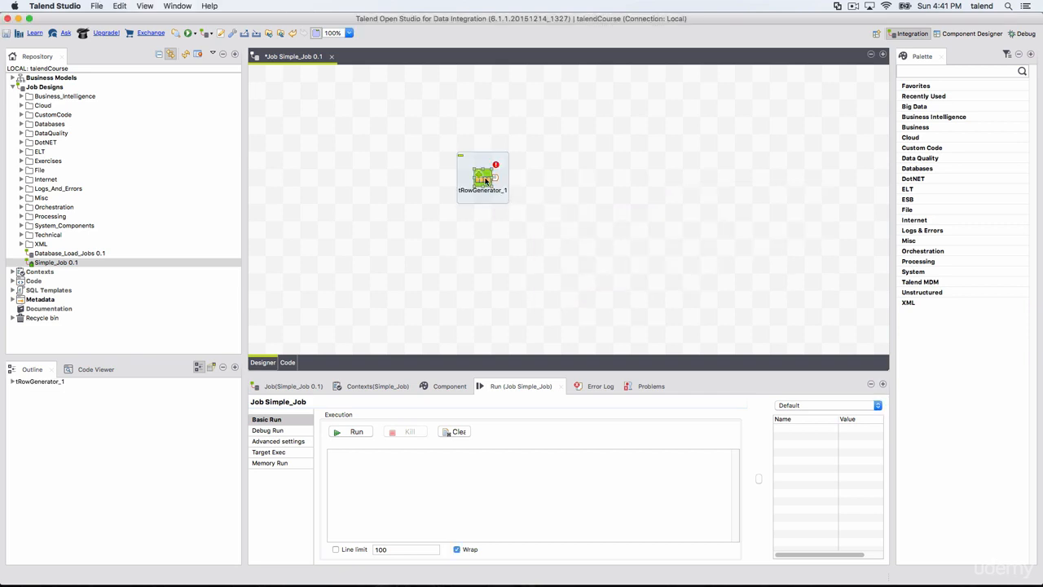
pyautogui.moveTo(487, 181); pyautogui.dragTo(402, 196)
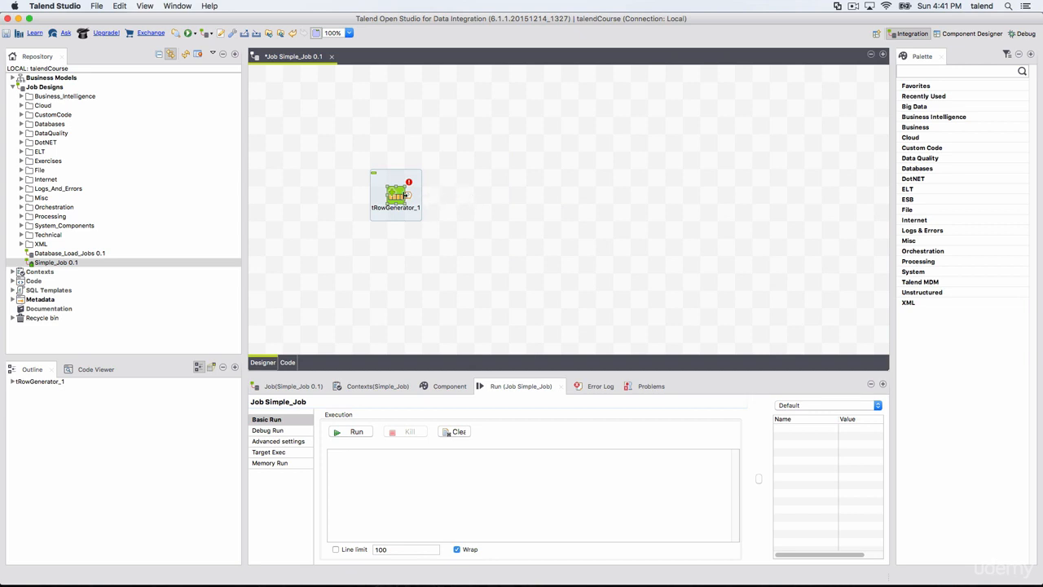
# Delete the tRowGenerator component from the canvas
pyautogui.rightClick(405, 207)
pyautogui.rightClick(403, 191)
pyautogui.click(395, 197)
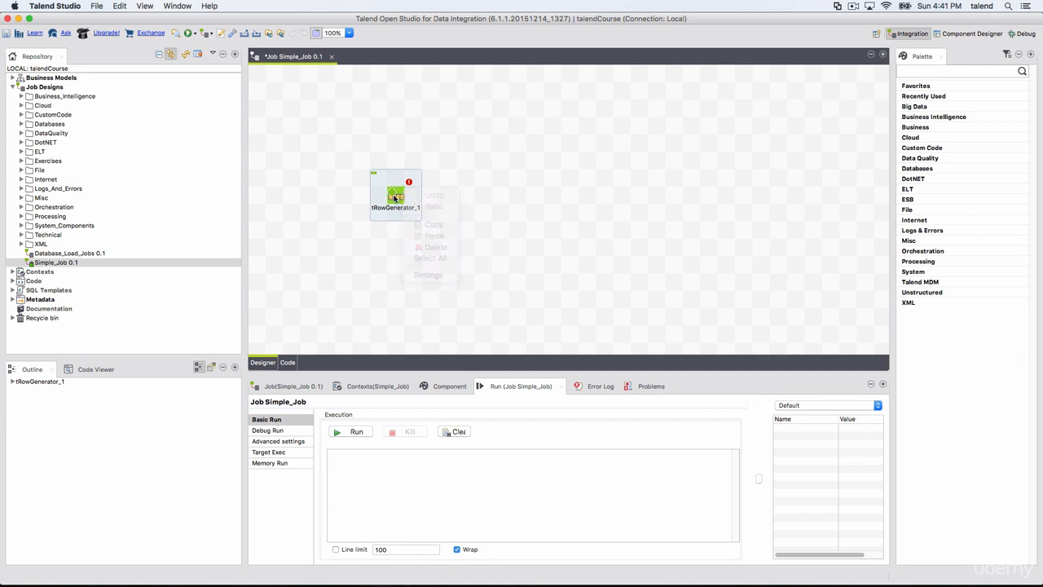
pyautogui.rightClick(397, 195)
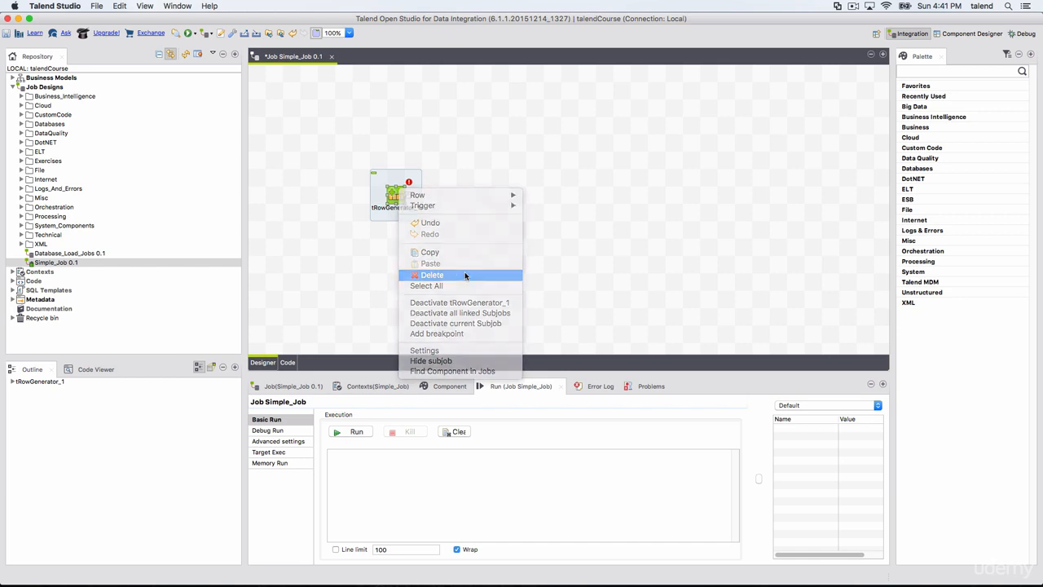
pyautogui.click(465, 277)
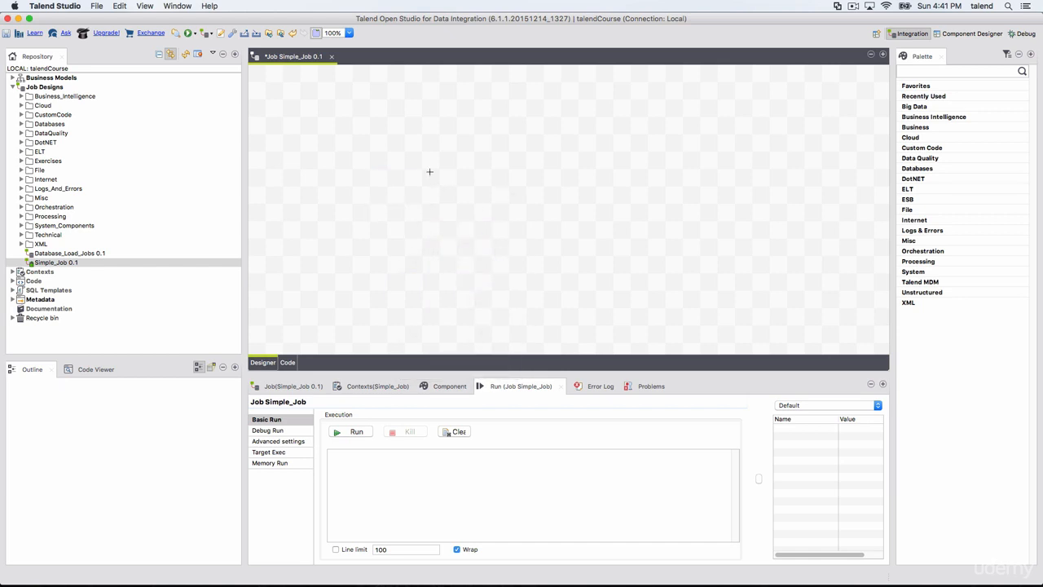
# Place a tChangeFileEncoding component from the palette's Data Quality category on the canvas, and delete it again
pyautogui.click(945, 159)
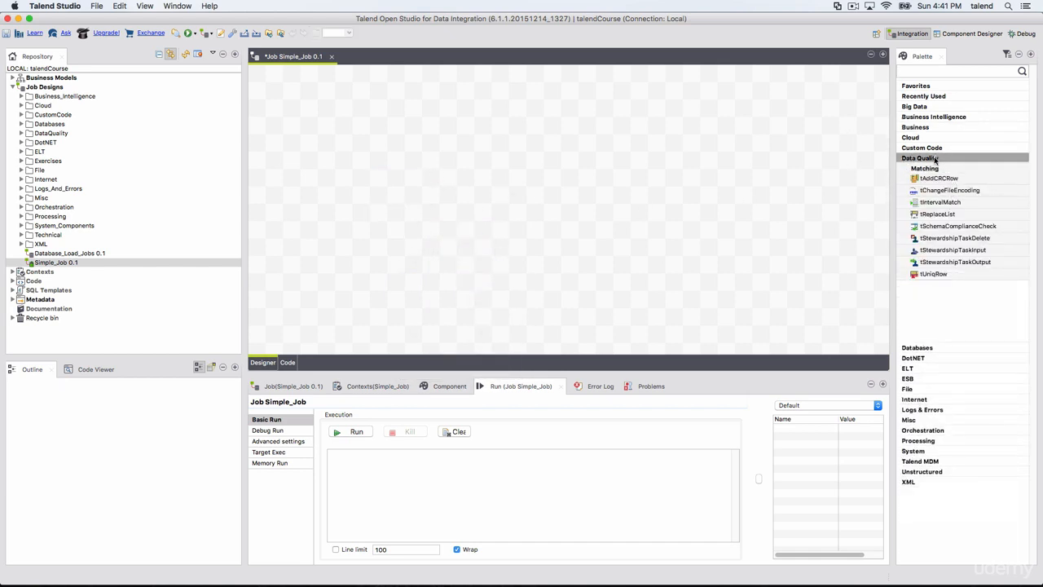
pyautogui.click(935, 160)
pyautogui.click(935, 159)
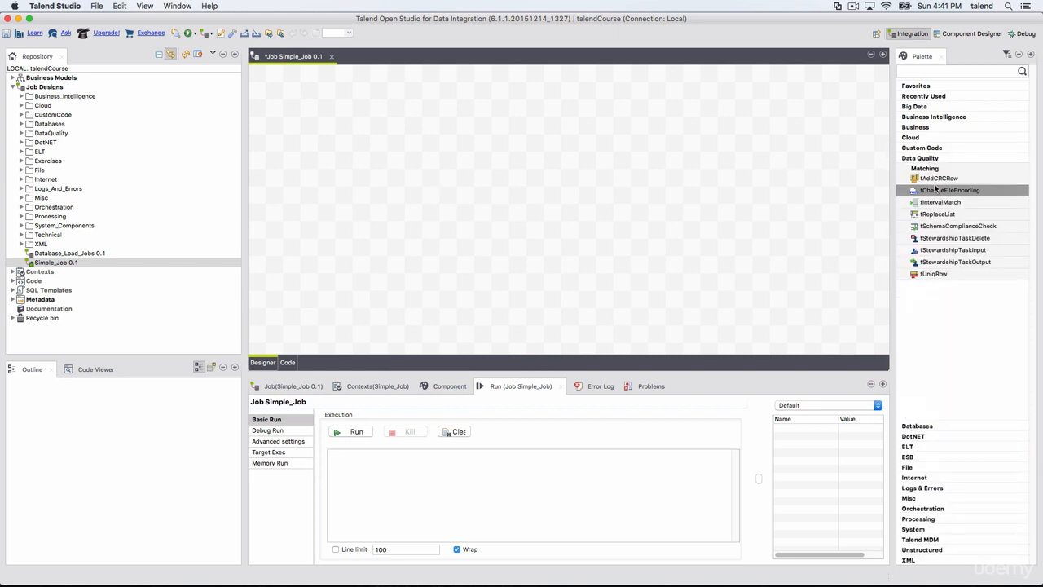
pyautogui.moveTo(935, 188); pyautogui.dragTo(466, 179)
pyautogui.rightClick(466, 176)
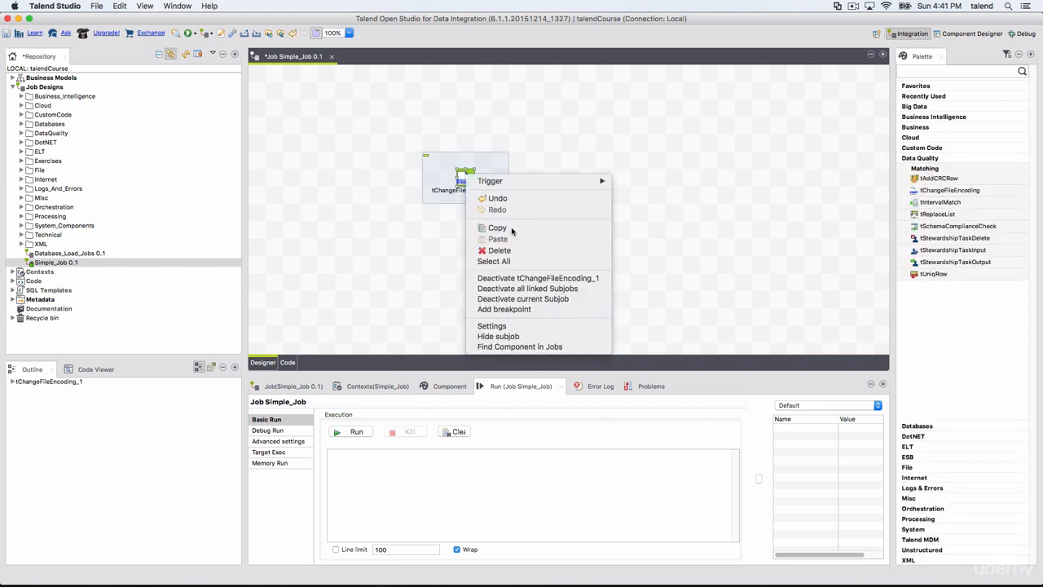
pyautogui.click(497, 251)
# Search the component palette for "row" and place a tRowGenerator component on the job canvas
pyautogui.click(913, 73)
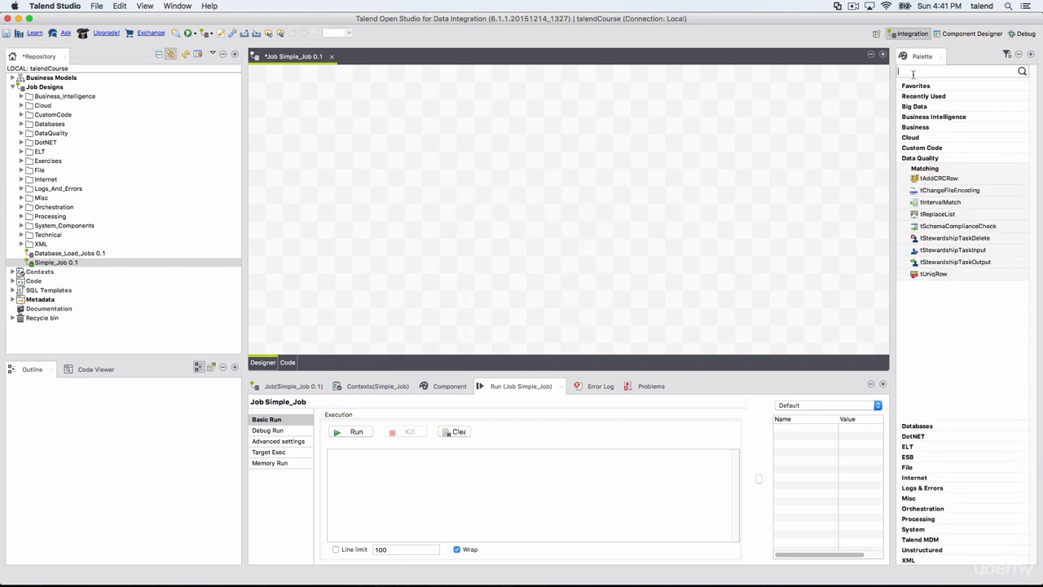
pyautogui.write('row')
pyautogui.click(1023, 72)
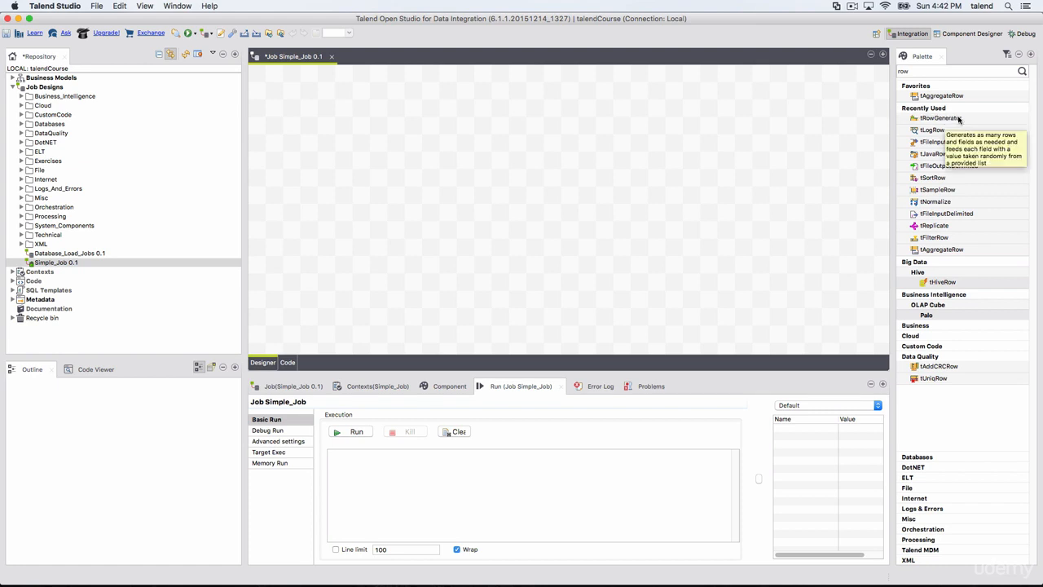
pyautogui.moveTo(959, 119); pyautogui.dragTo(361, 177)
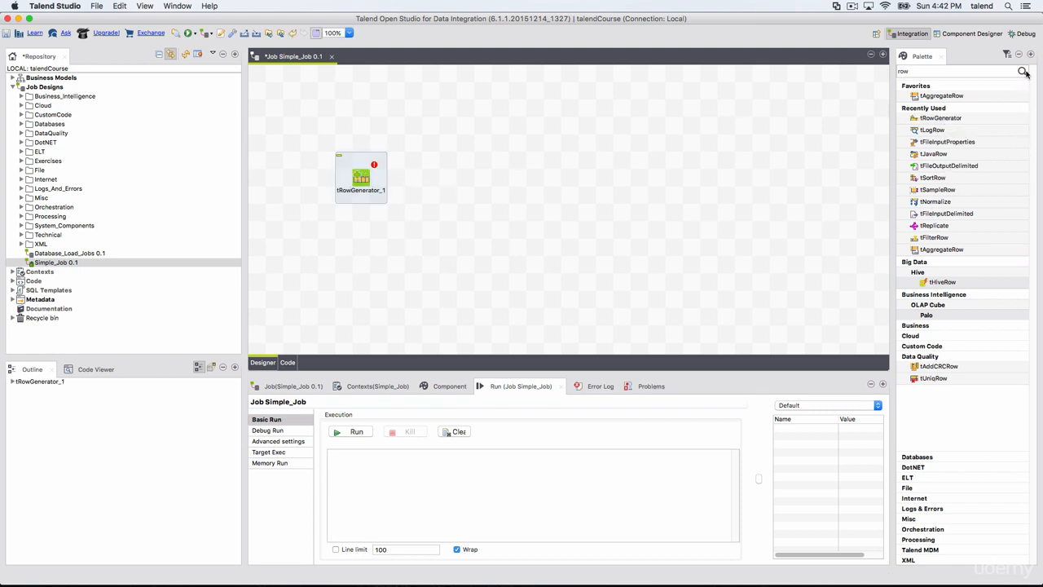
pyautogui.rightClick(585, 163)
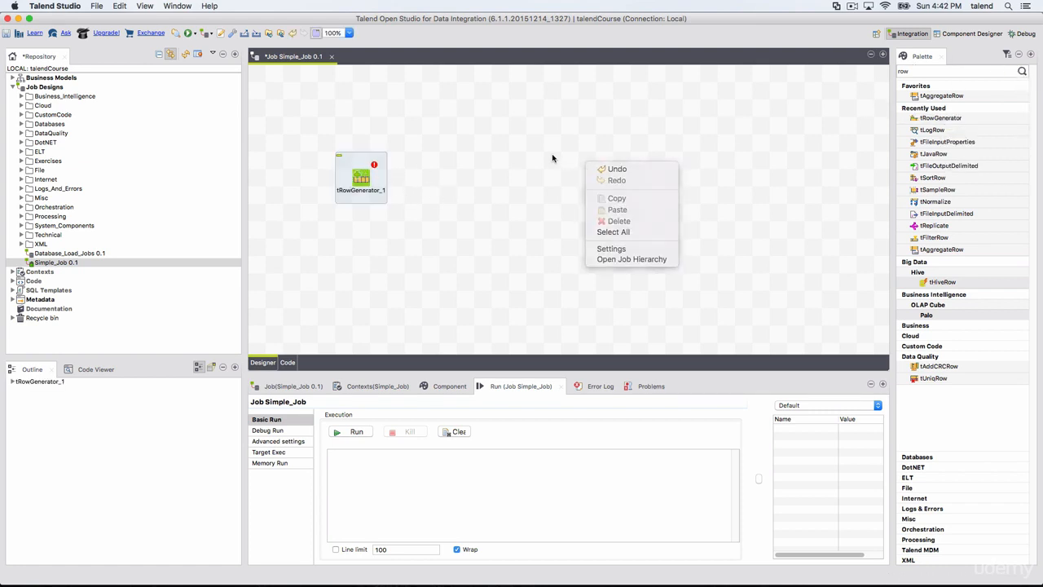
pyautogui.click(599, 144)
pyautogui.write('gdf')
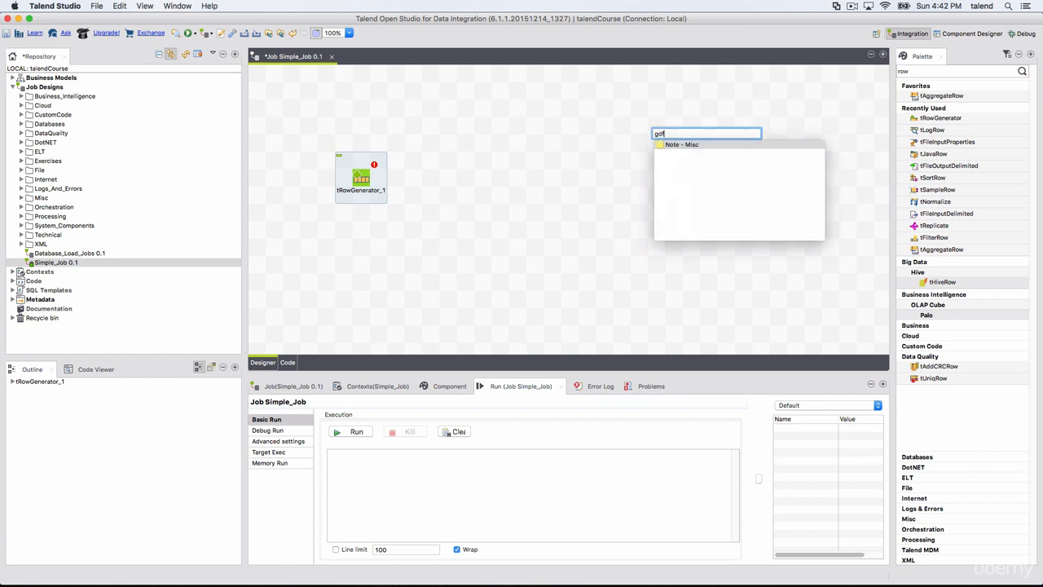
pyautogui.press('BackSpace')
pyautogui.press('BackSpace')
pyautogui.press('BackSpace')
pyautogui.click(494, 183)
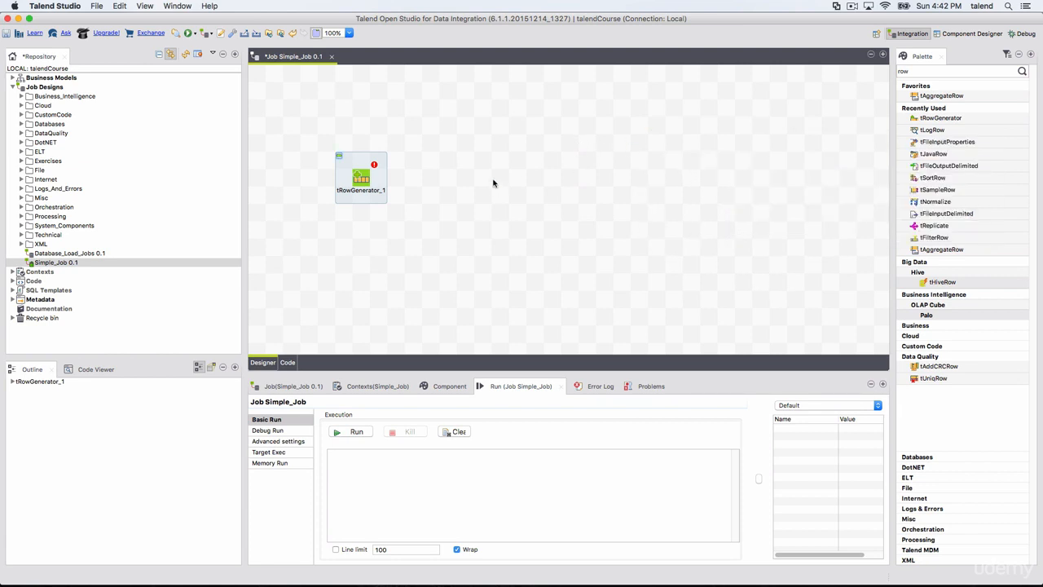
# Link the tRowGenerator's Main row output to a new tLogRow component and align that component level with it
pyautogui.click(362, 178)
pyautogui.rightClick(358, 180)
pyautogui.moveTo(456, 182)
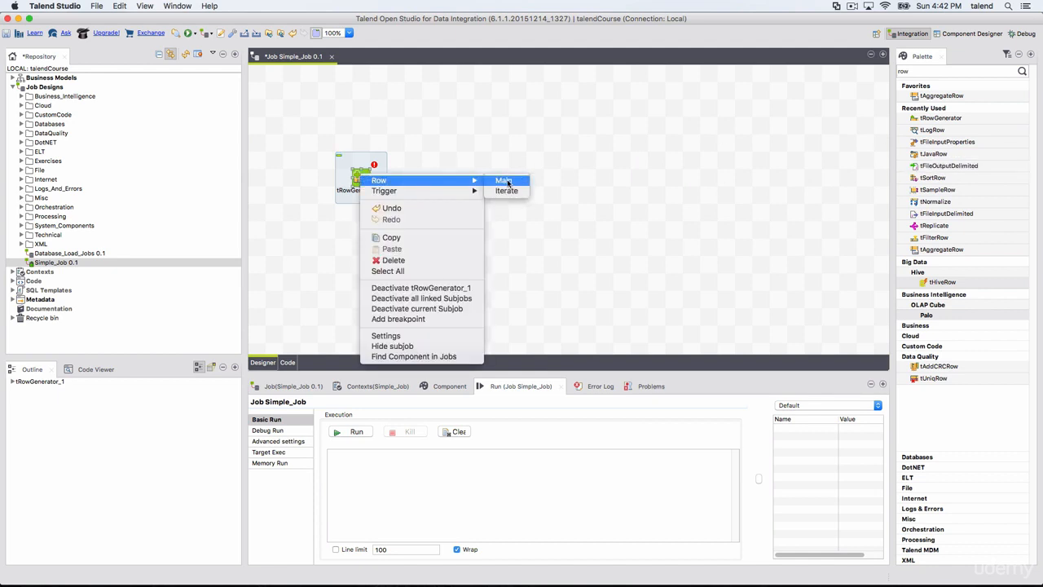
pyautogui.click(505, 181)
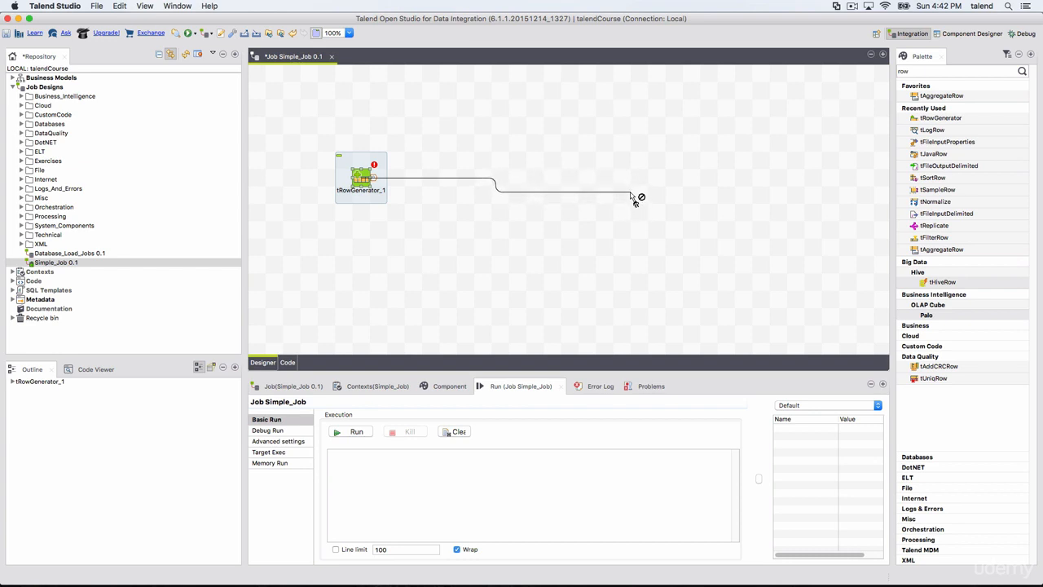
pyautogui.click(626, 190)
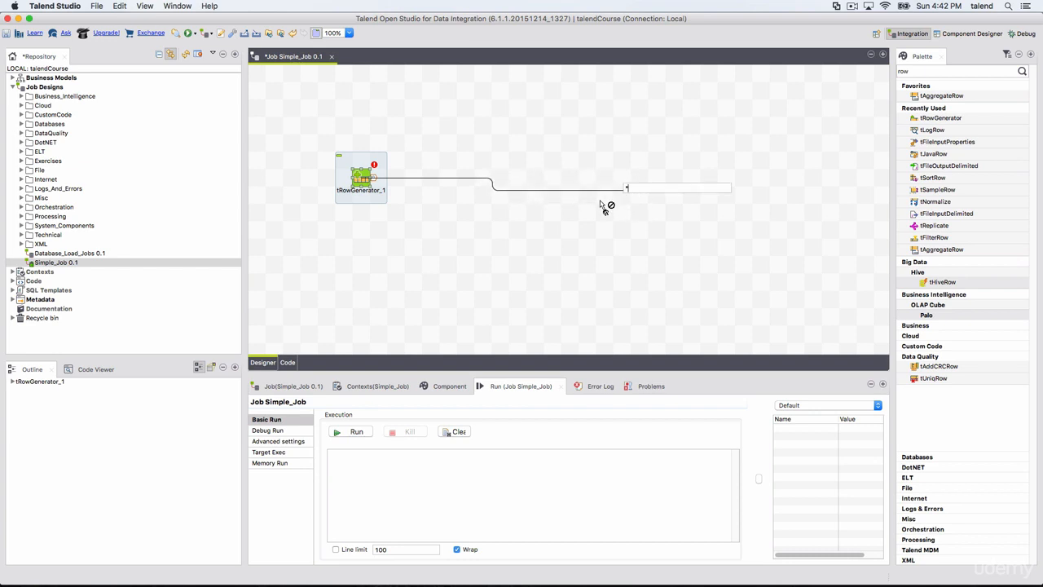
pyautogui.write('logro')
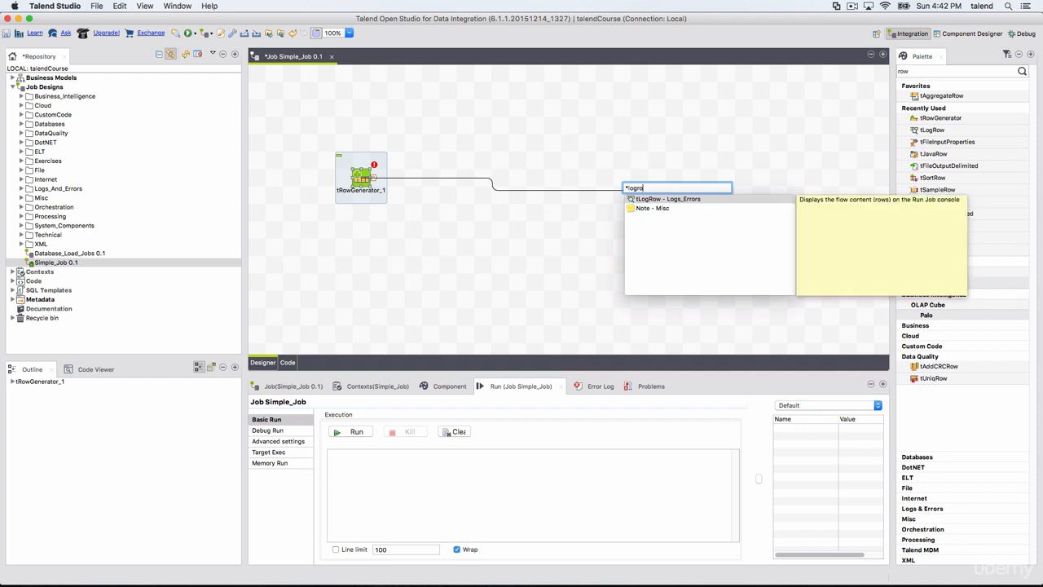
pyautogui.click(677, 198)
pyautogui.doubleClick(650, 200)
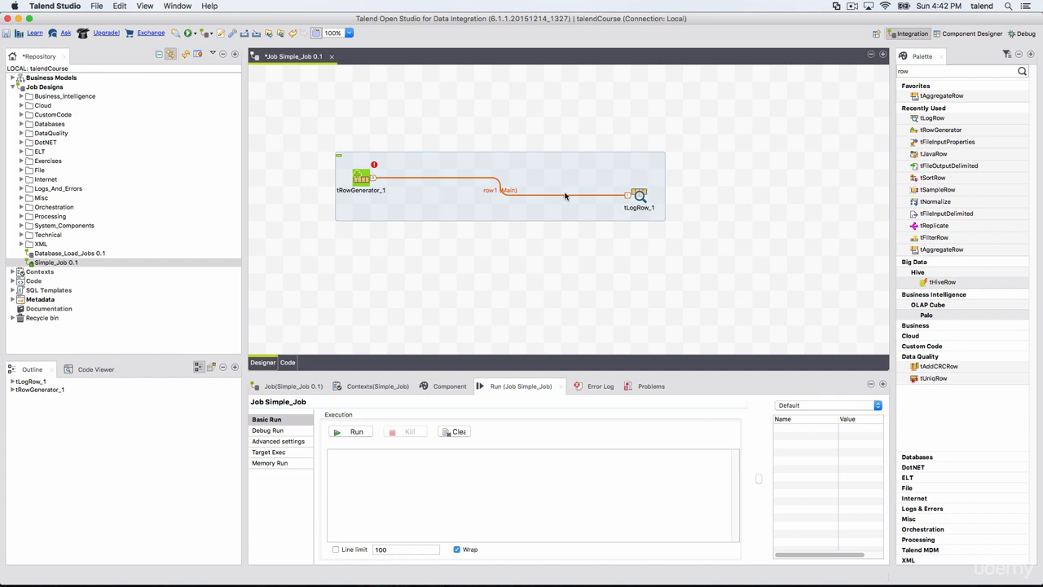
pyautogui.moveTo(642, 201); pyautogui.dragTo(640, 187)
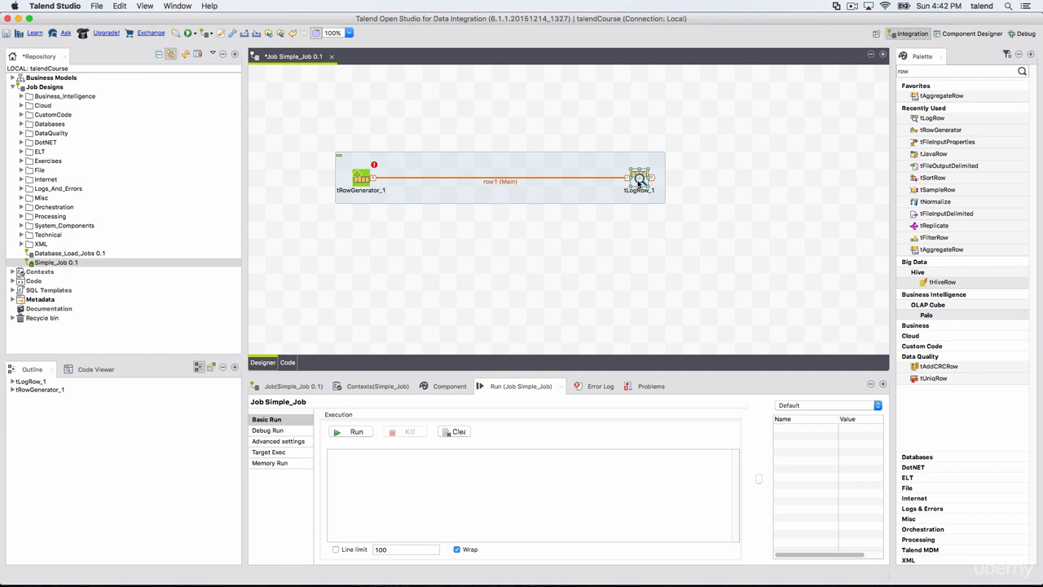
pyautogui.click(366, 183)
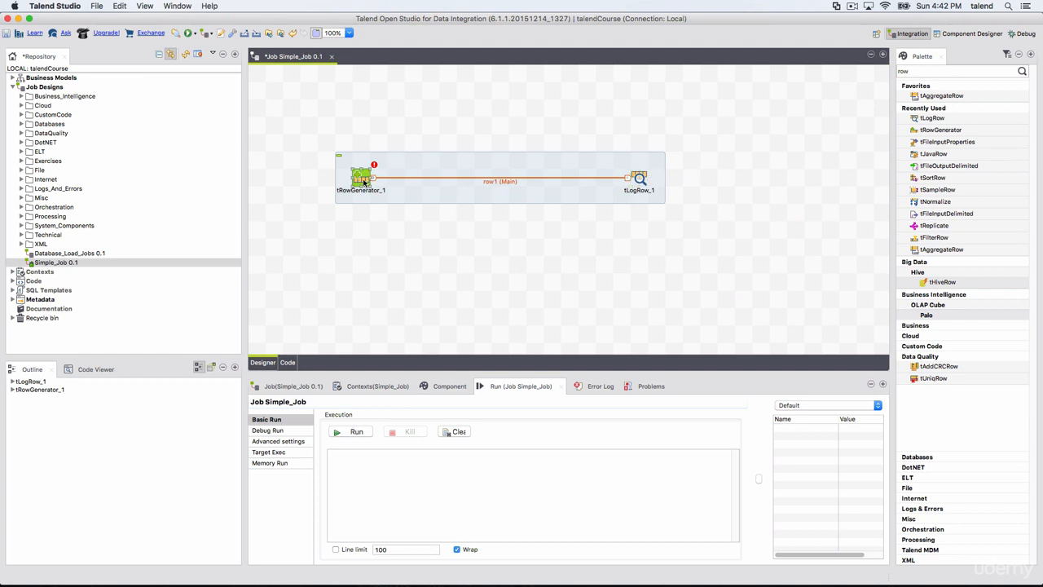
pyautogui.click(484, 226)
pyautogui.click(370, 180)
pyautogui.click(361, 179)
pyautogui.doubleClick(361, 180)
pyautogui.moveTo(337, 188); pyautogui.dragTo(660, 91)
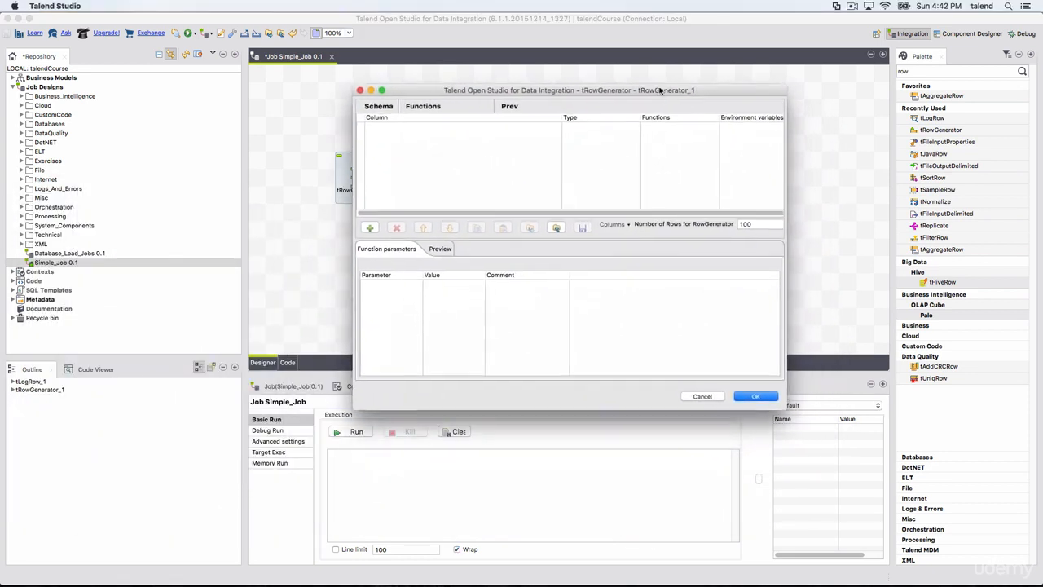
pyautogui.click(702, 396)
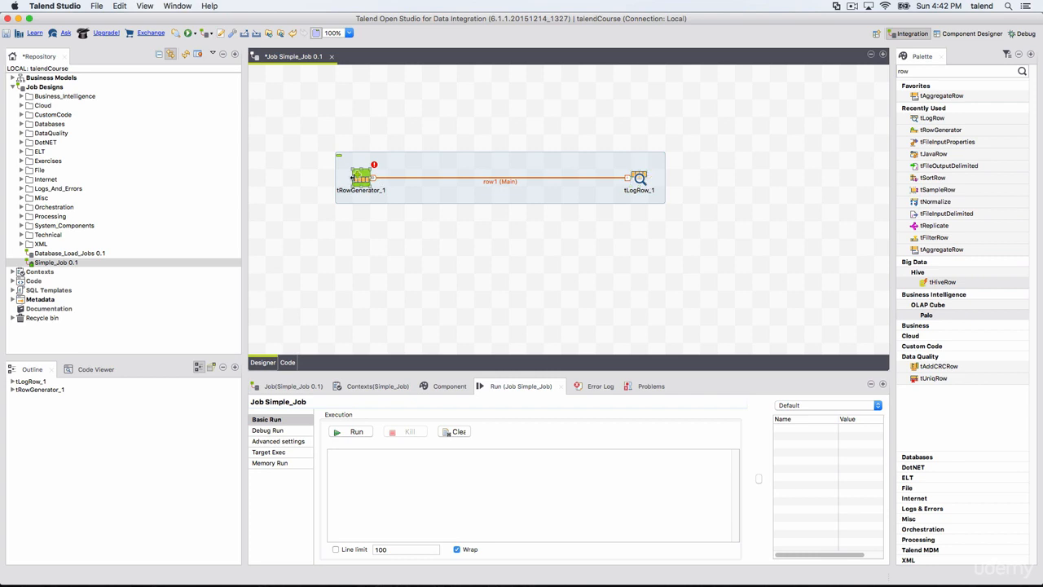
# Add a column named FirstName to the tRowGenerator's schema
pyautogui.doubleClick(361, 177)
pyautogui.click(369, 225)
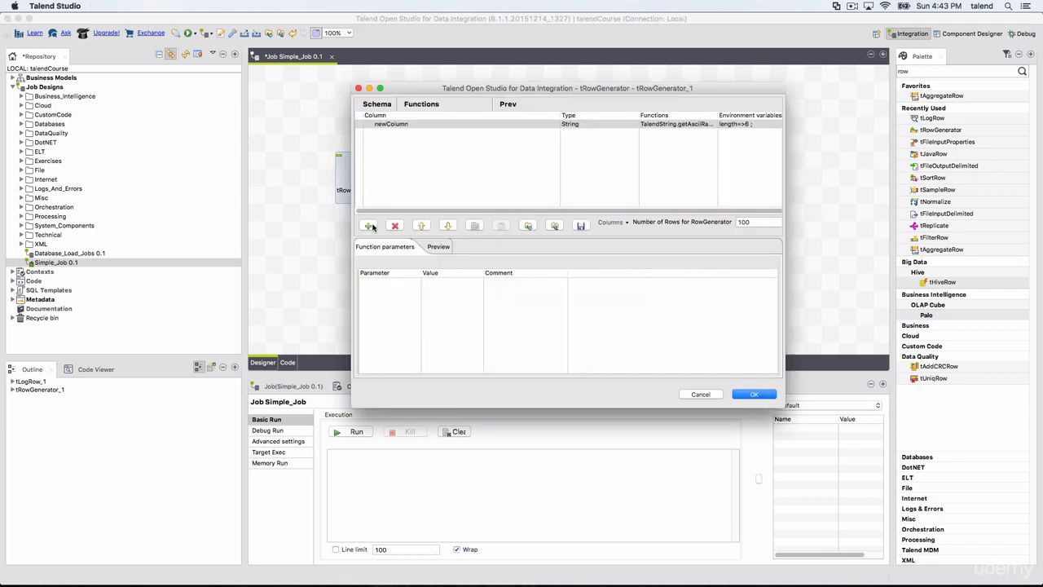
pyautogui.click(407, 125)
pyautogui.click(410, 123)
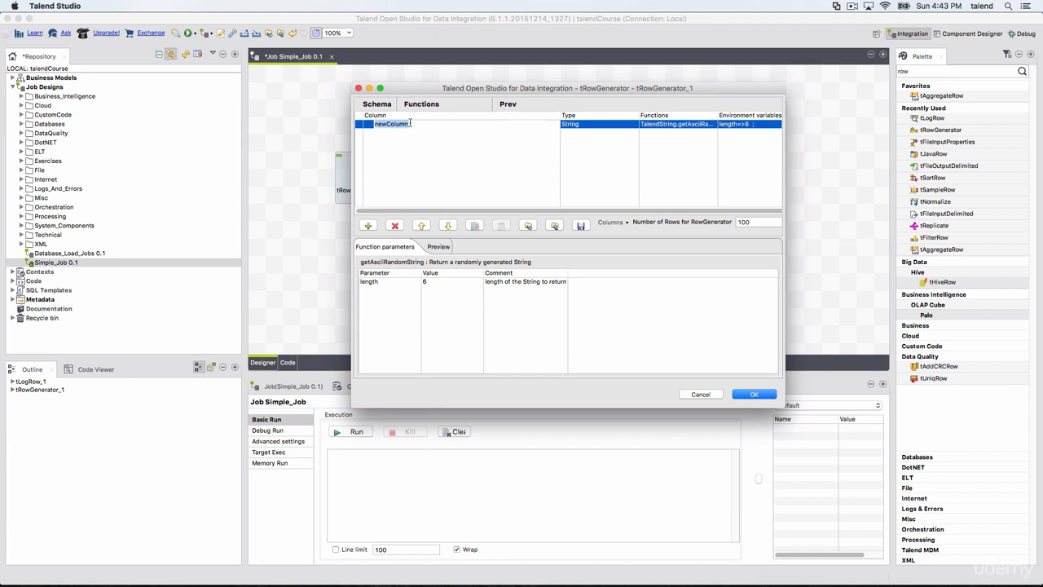
pyautogui.write('FirstName')
# Set the FirstName column's function to TalendDataGenerator.getFirstName(), then accept the schema and propagate the changes
pyautogui.click(675, 124)
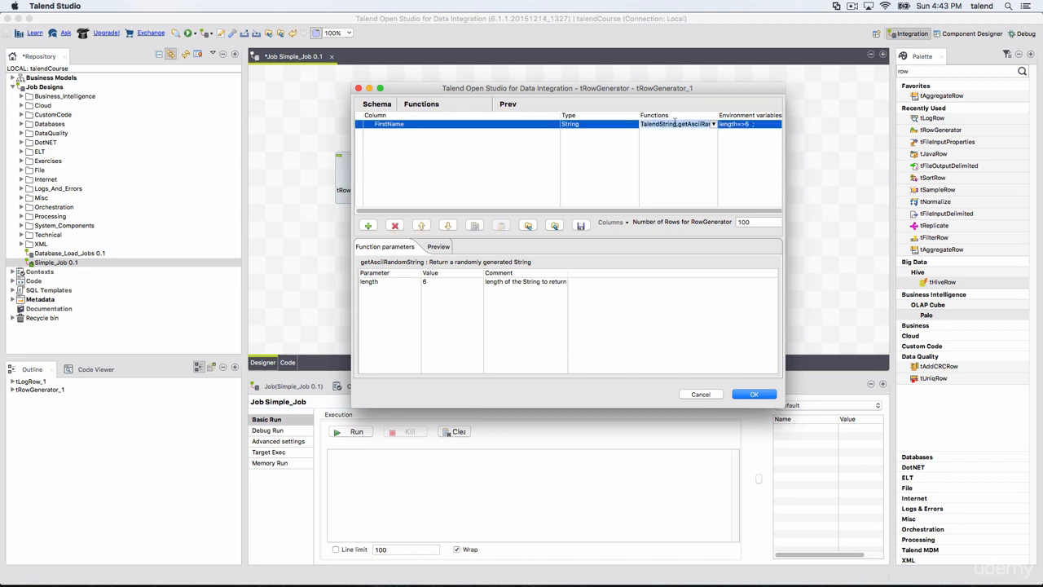
pyautogui.click(713, 124)
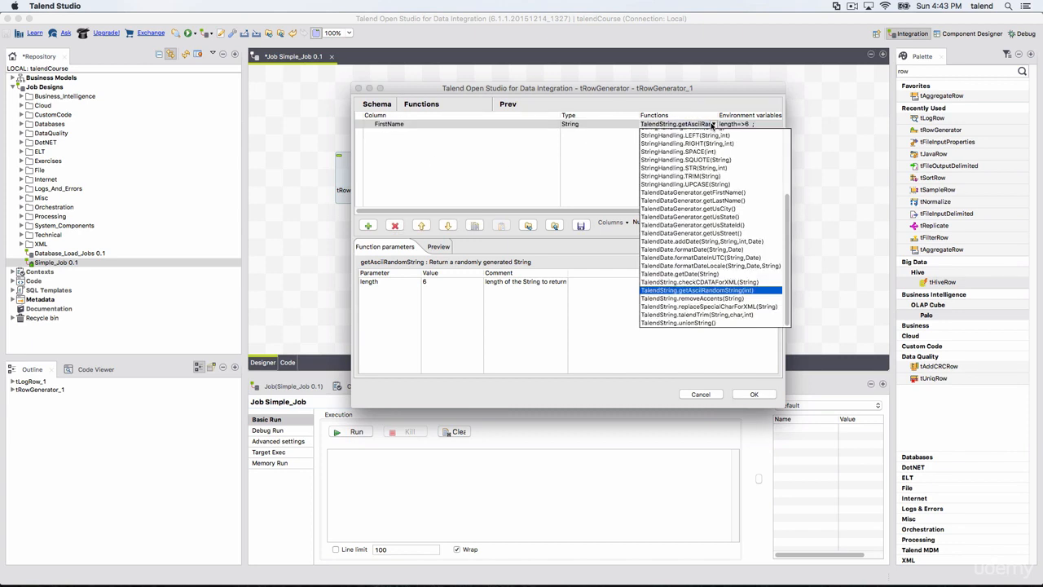
pyautogui.click(721, 193)
pyautogui.click(670, 147)
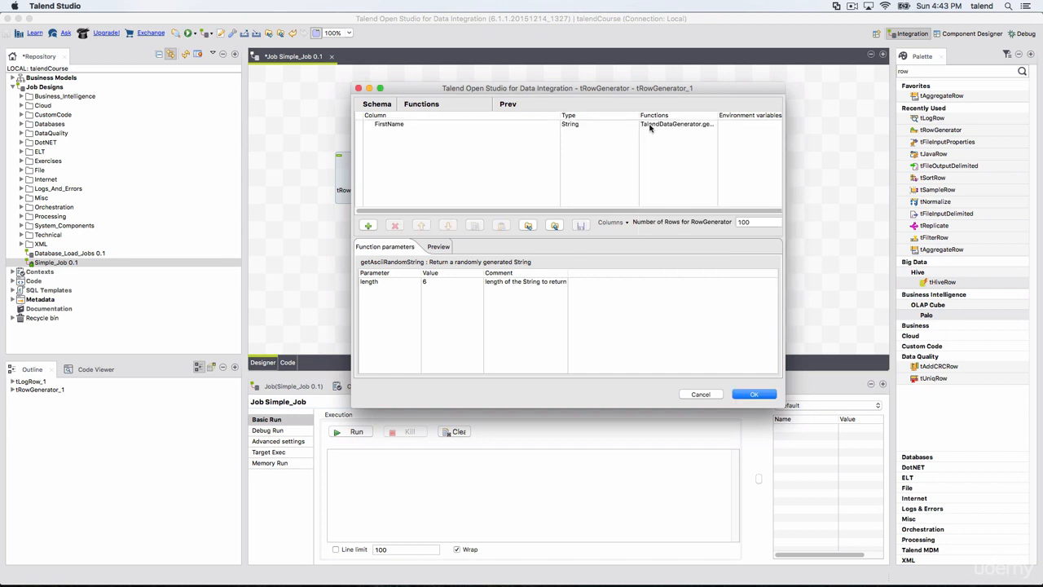
pyautogui.click(387, 283)
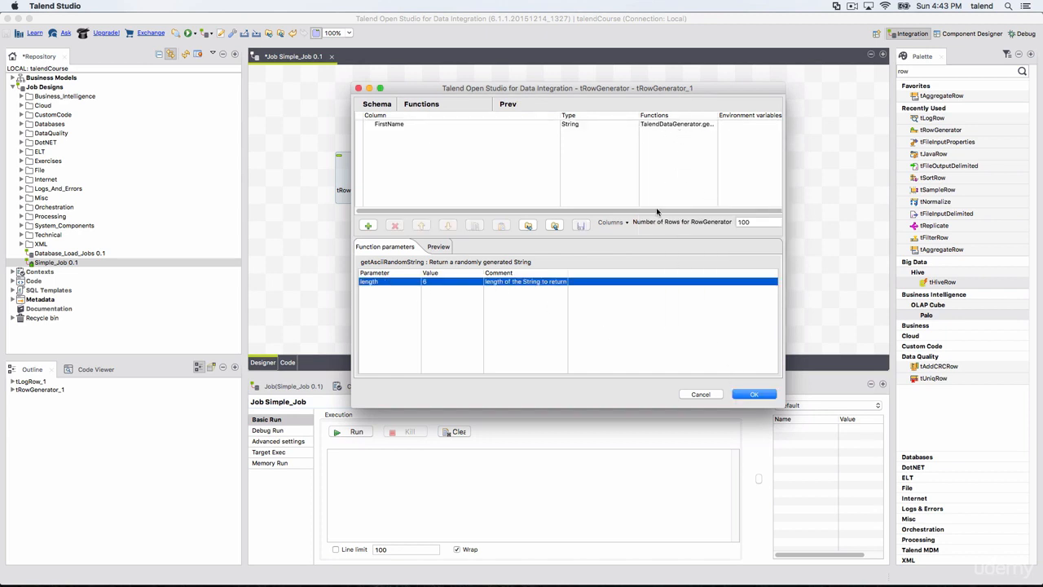
pyautogui.click(666, 126)
pyautogui.click(613, 124)
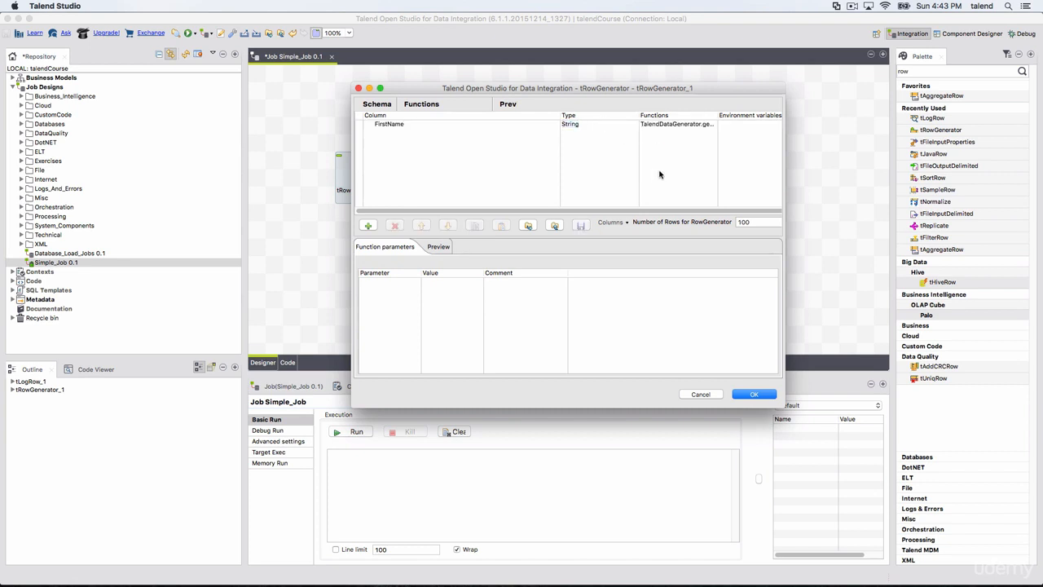
pyautogui.click(750, 395)
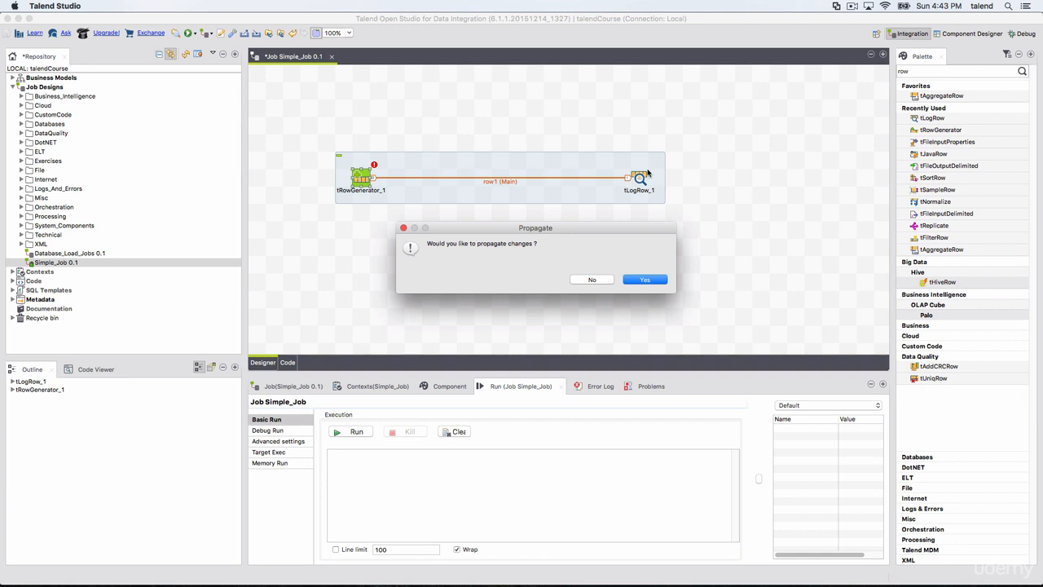
pyautogui.click(636, 281)
# Inspect the tLogRow component's input and output schema and close it without changes
pyautogui.doubleClick(638, 176)
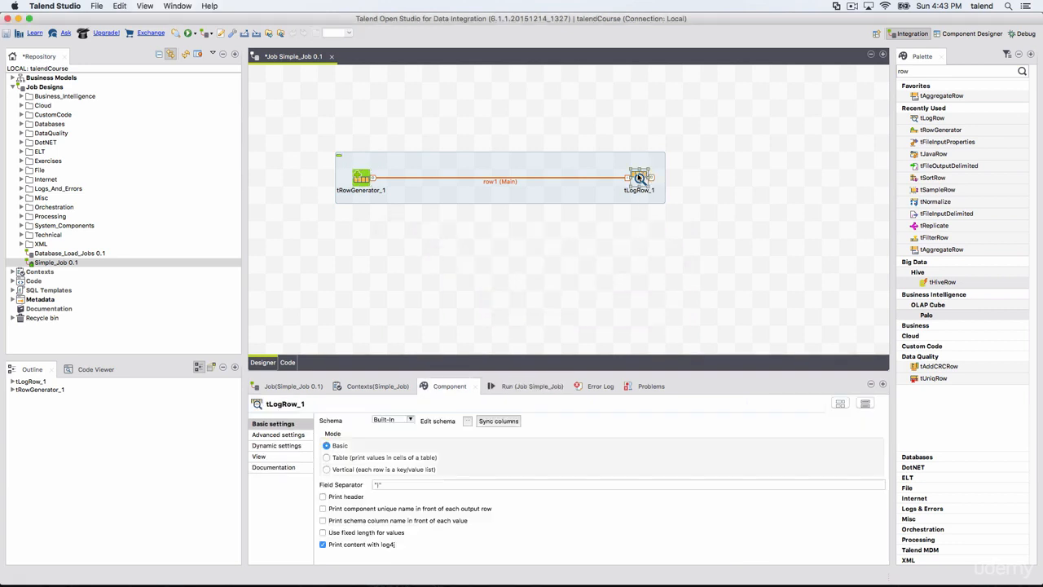
pyautogui.click(468, 422)
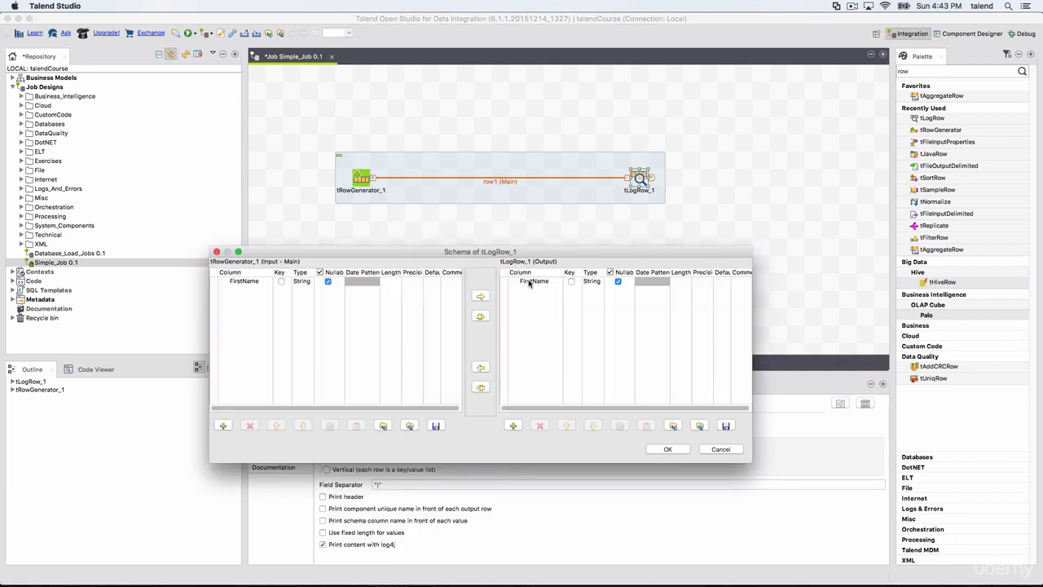
pyautogui.click(708, 448)
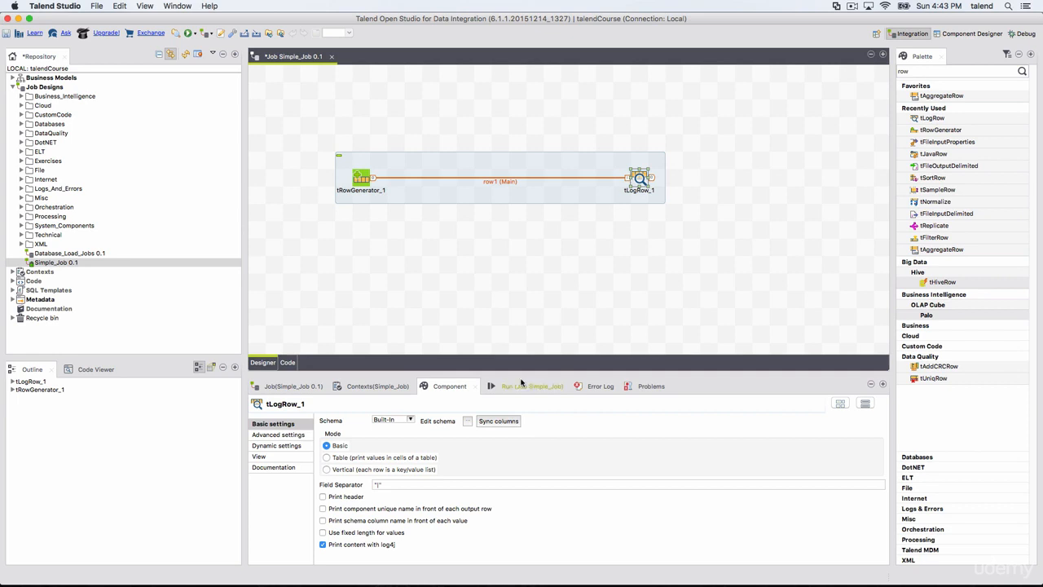
# Set the tLogRow output mode to Table and run the job
pyautogui.click(338, 459)
pyautogui.click(534, 388)
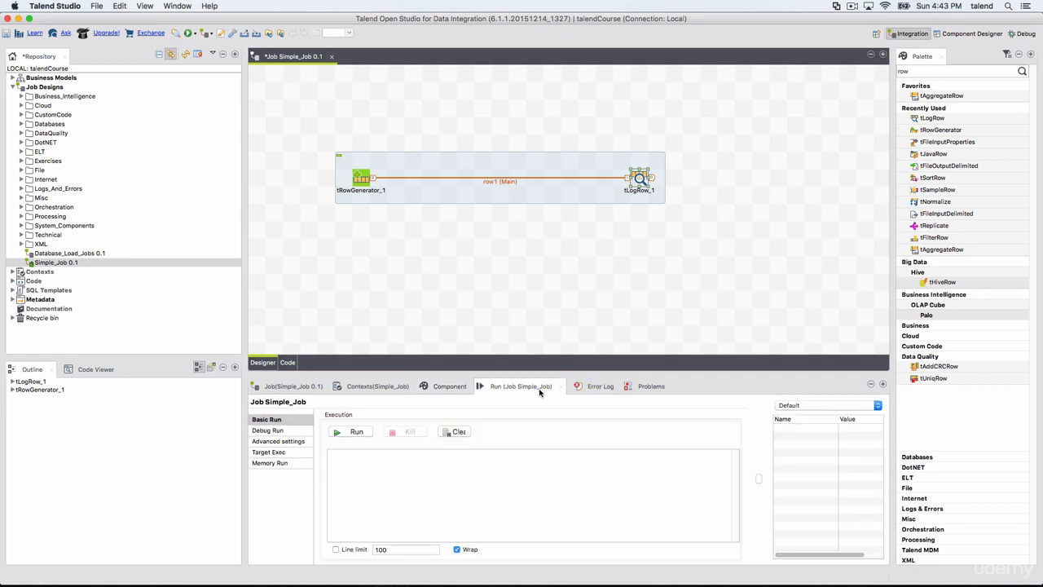
pyautogui.click(367, 432)
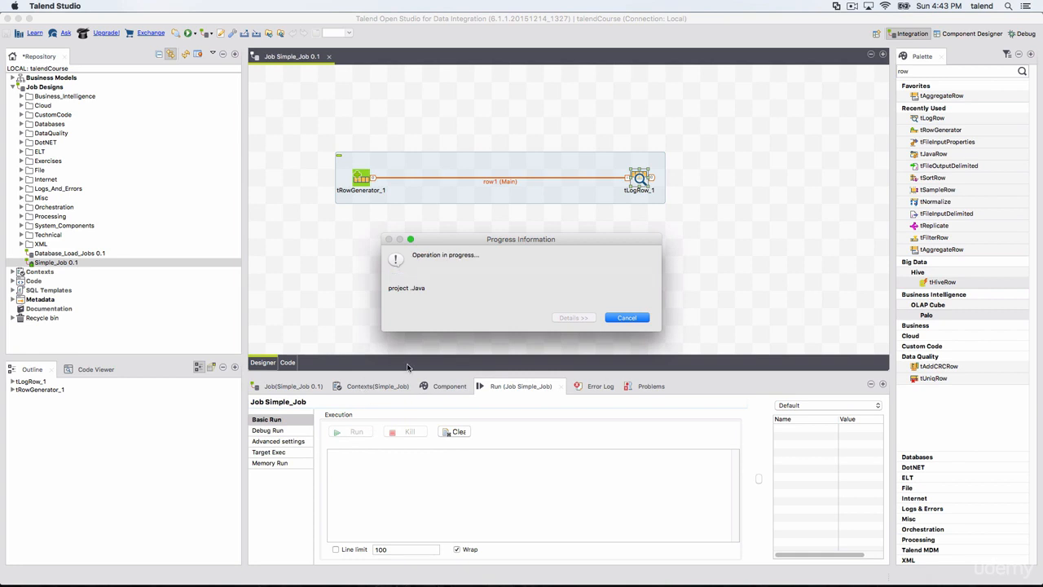
pyautogui.click(542, 388)
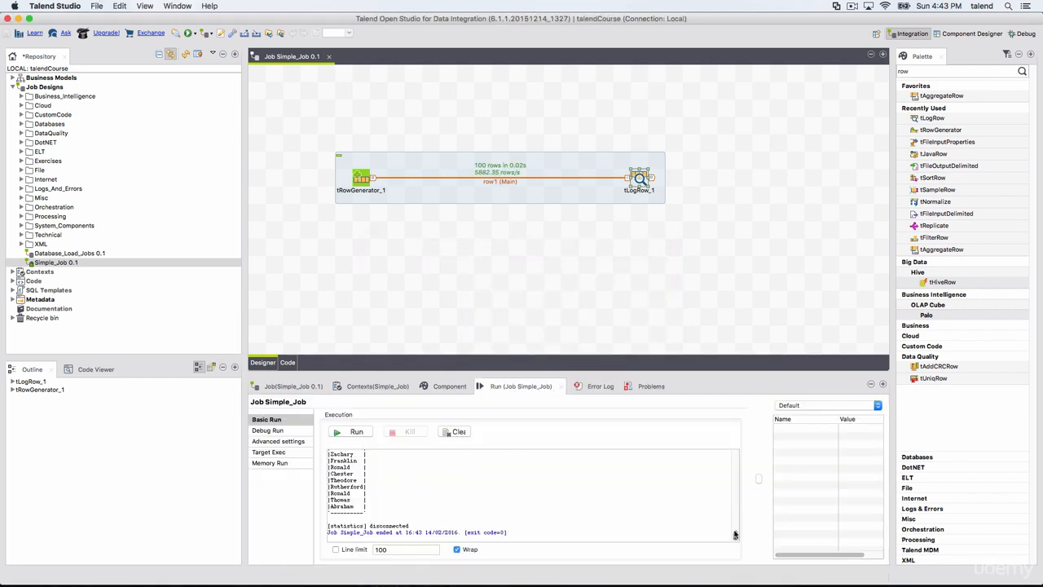
# Examine the job's run output, from the start messages through the FirstName table to the exit code
pyautogui.moveTo(735, 535); pyautogui.dragTo(729, 444)
pyautogui.moveTo(330, 498); pyautogui.dragTo(357, 518)
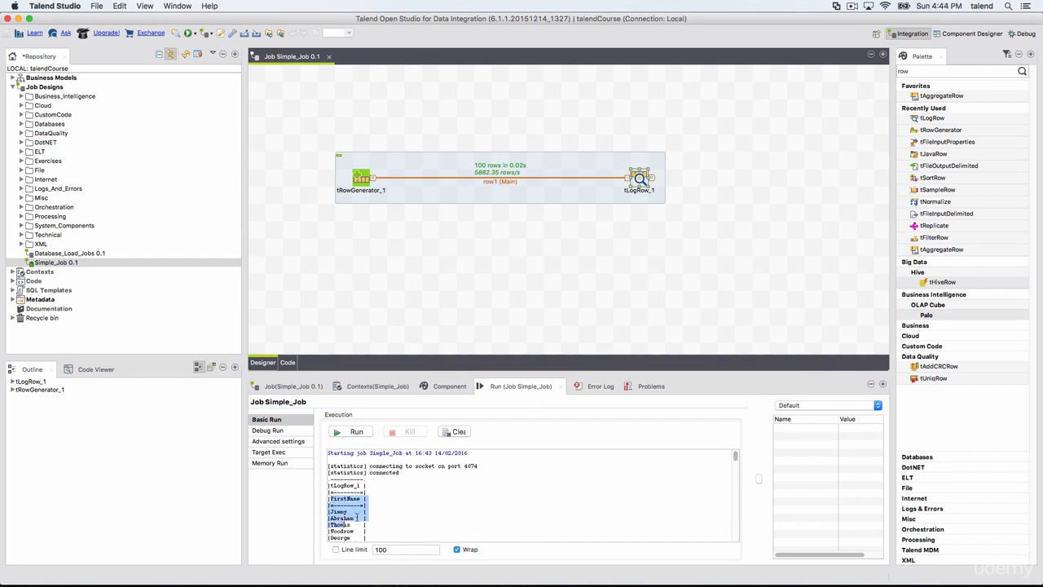
pyautogui.scroll(-15, 361, 510)
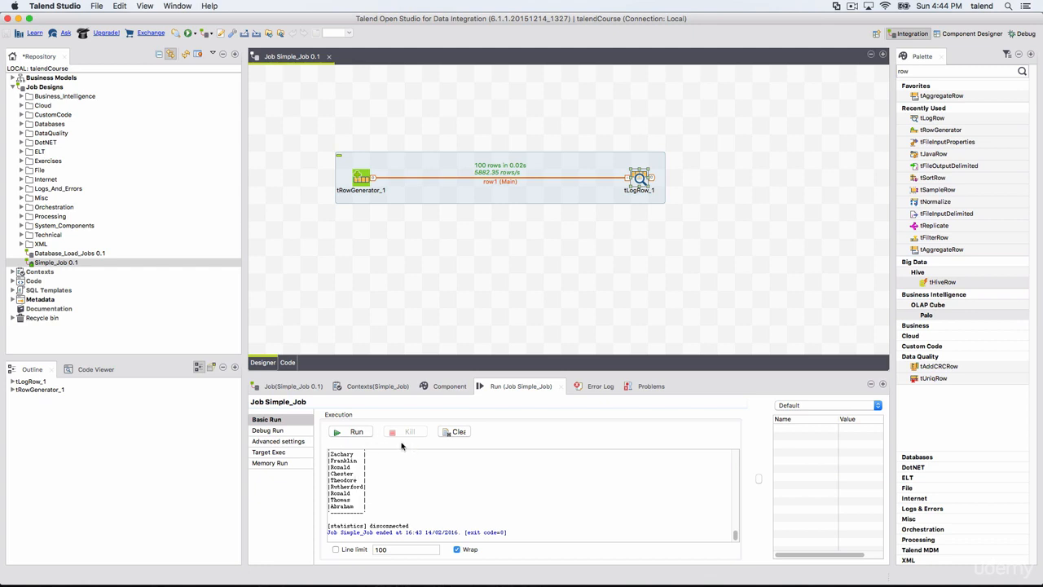
pyautogui.scroll(15, 375, 489)
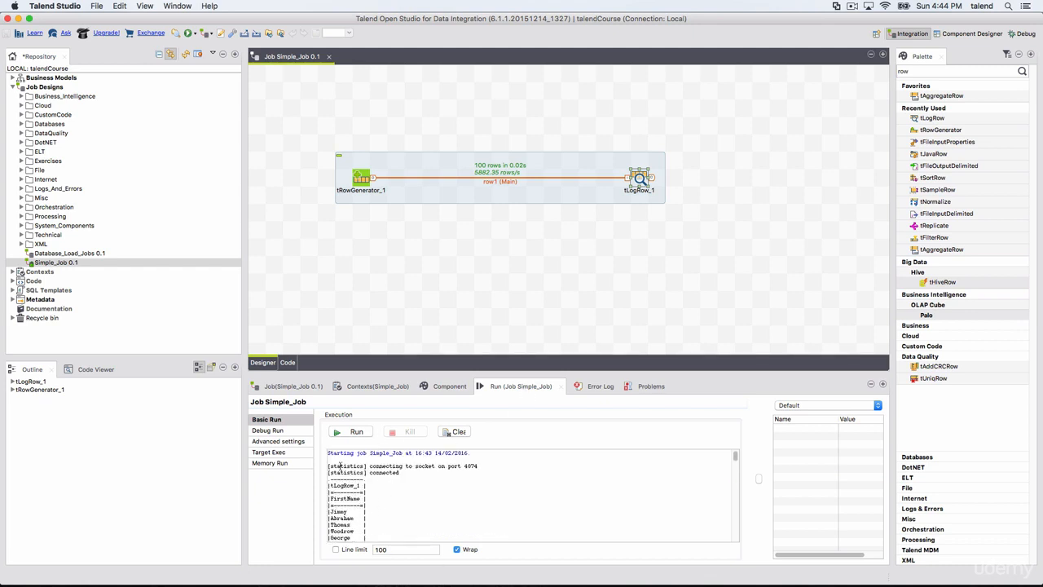
pyautogui.moveTo(340, 466); pyautogui.dragTo(580, 484)
pyautogui.moveTo(328, 486); pyautogui.dragTo(328, 538)
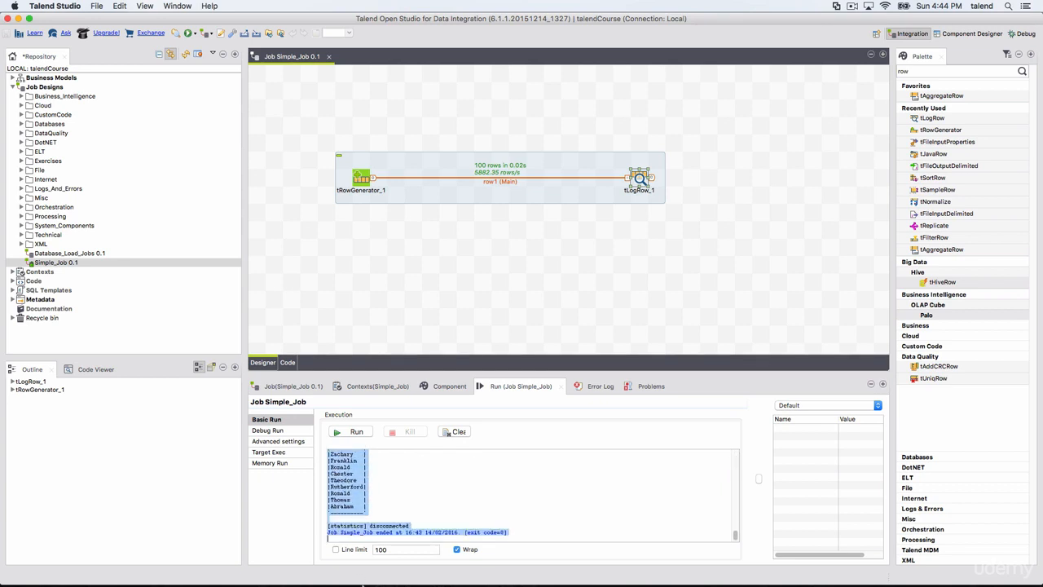
pyautogui.click(503, 533)
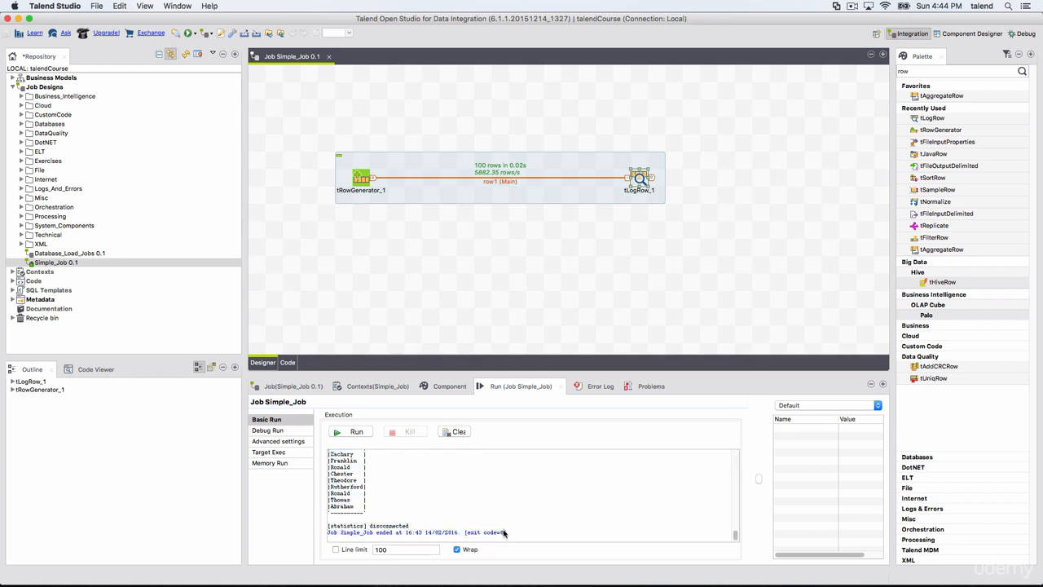
pyautogui.moveTo(503, 532); pyautogui.dragTo(470, 535)
pyautogui.click(499, 533)
# Close the Error Log view
pyautogui.click(593, 387)
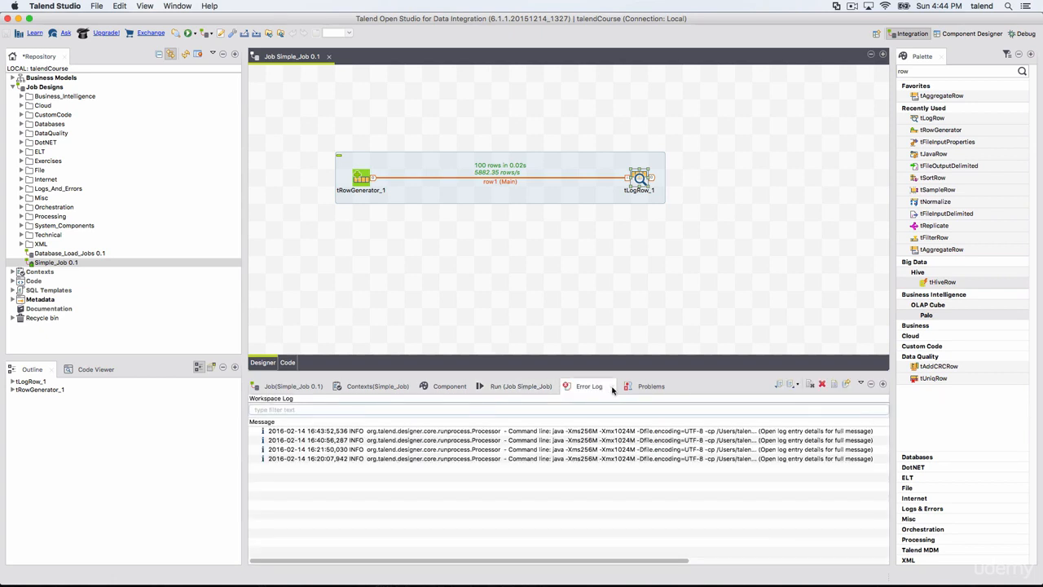
pyautogui.click(613, 388)
pyautogui.click(616, 390)
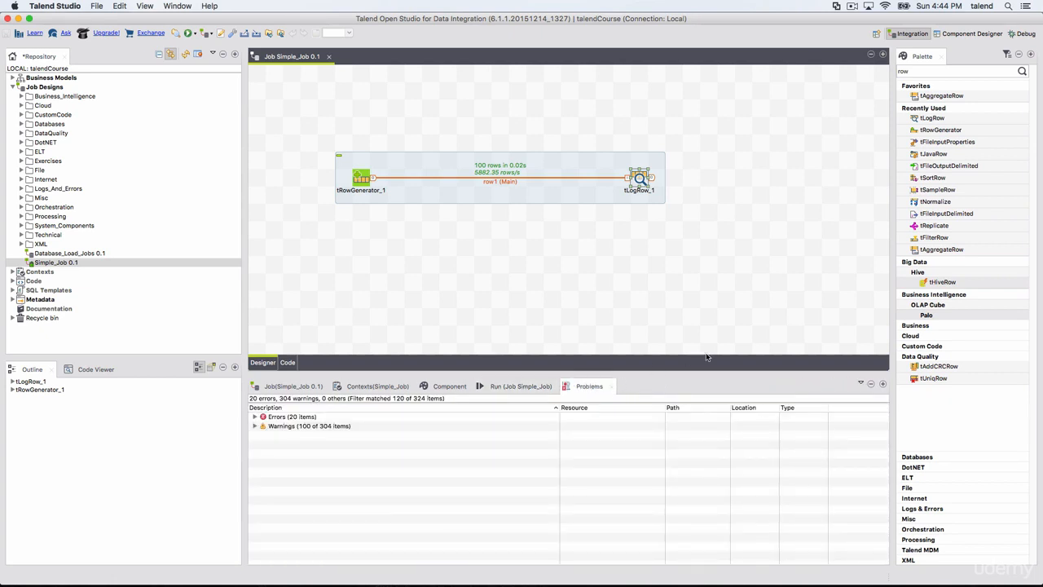
# Close the Problems view and clear the job's run output
pyautogui.click(612, 386)
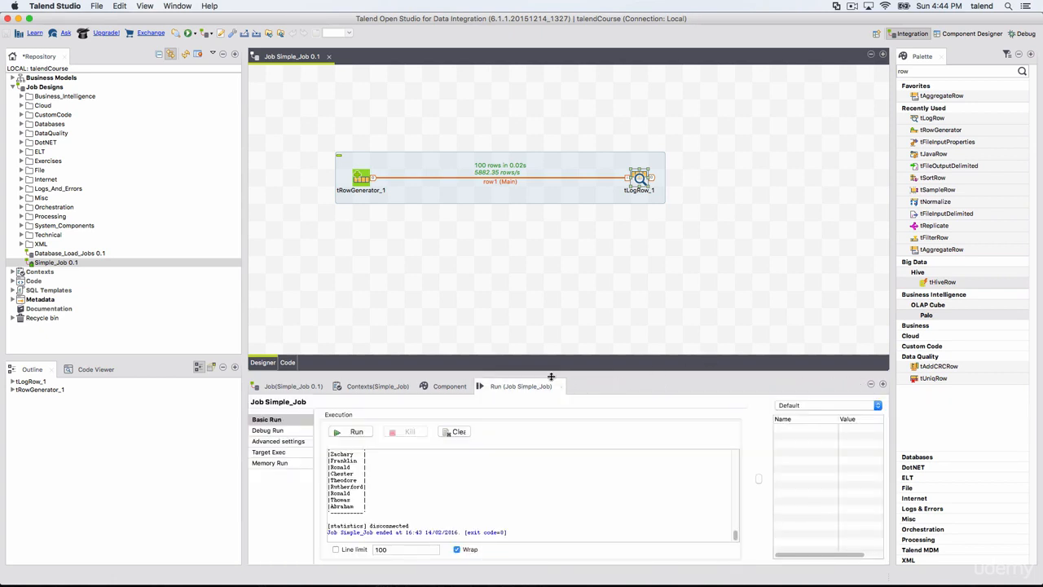
pyautogui.click(450, 432)
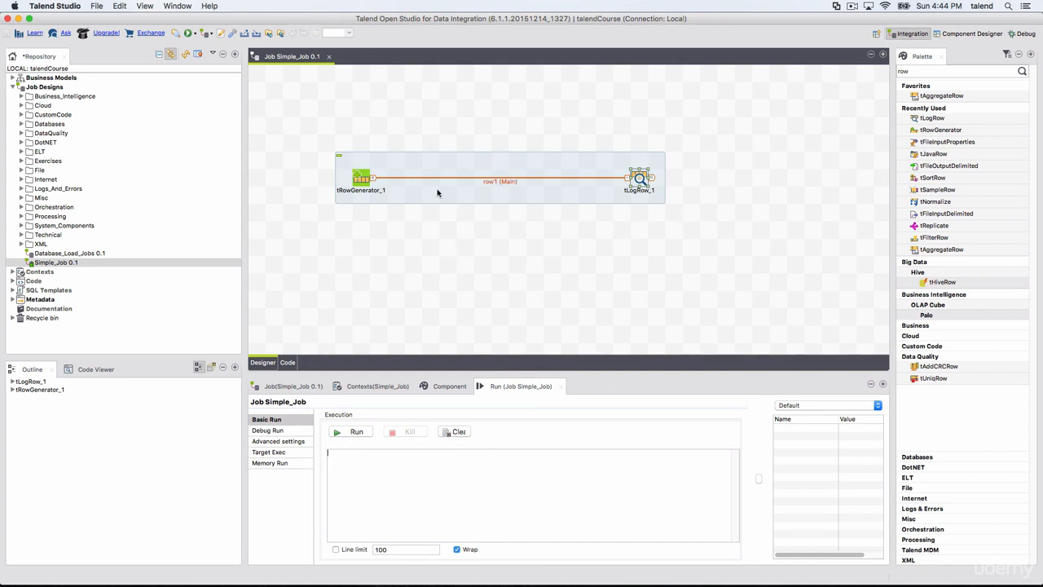
# Review the tRowGenerator component's column and function settings and accept them as they are
pyautogui.doubleClick(363, 181)
pyautogui.click(717, 399)
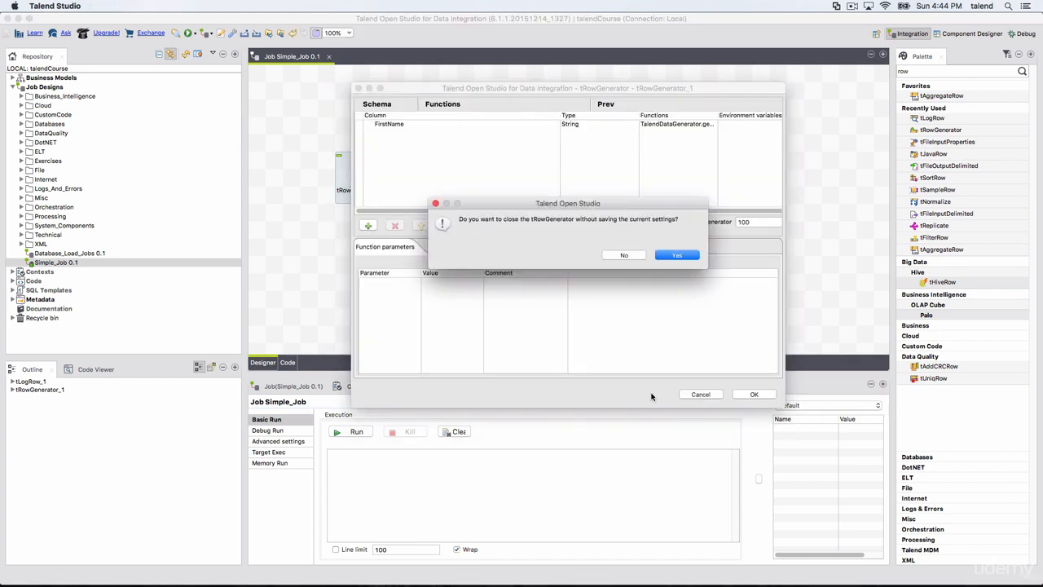
pyautogui.click(615, 255)
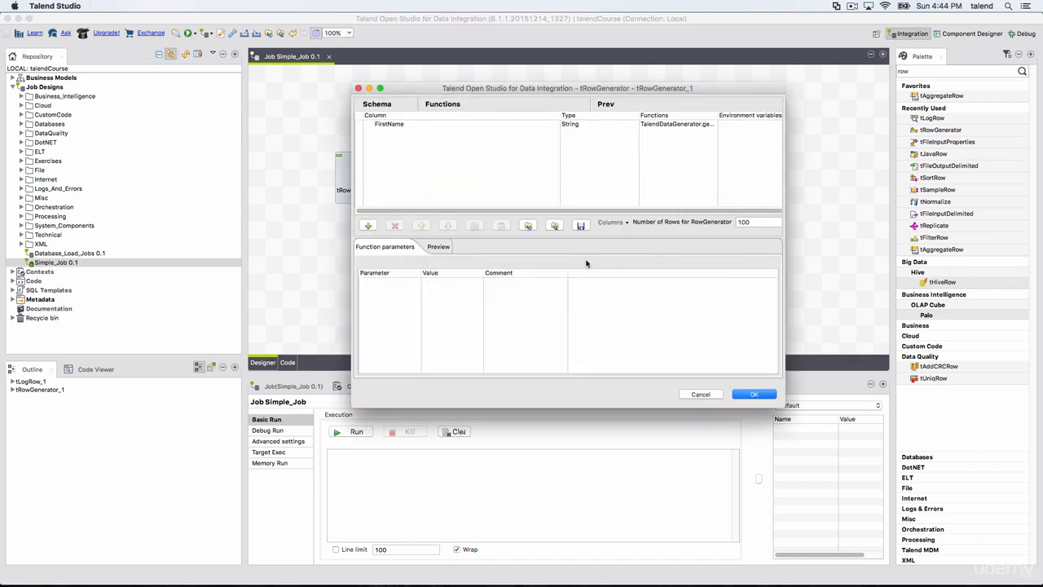
pyautogui.click(748, 397)
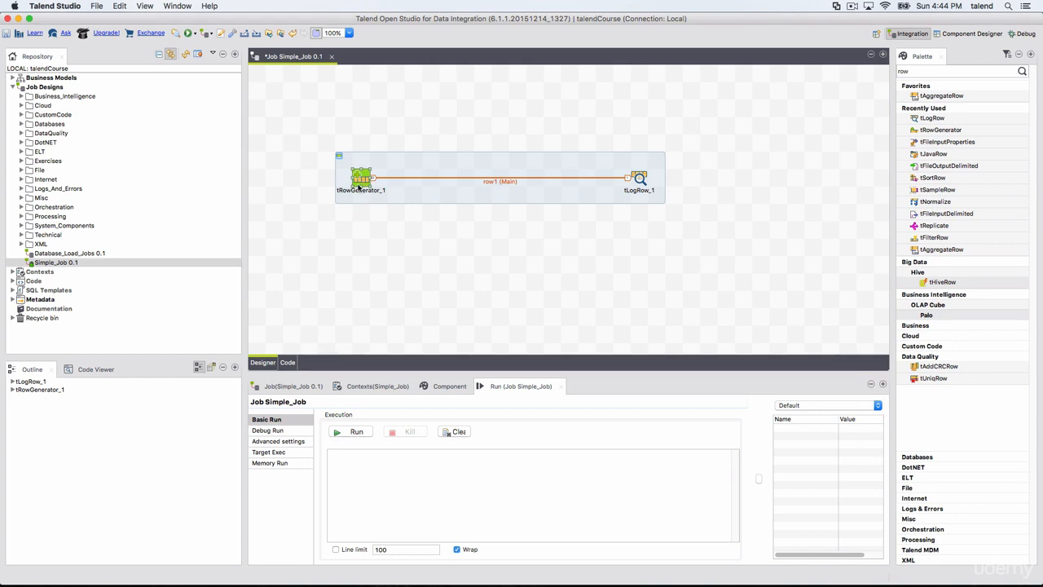
# Check the tLogRow component's basic settings, then return to the job's Run view
pyautogui.click(640, 177)
pyautogui.doubleClick(640, 178)
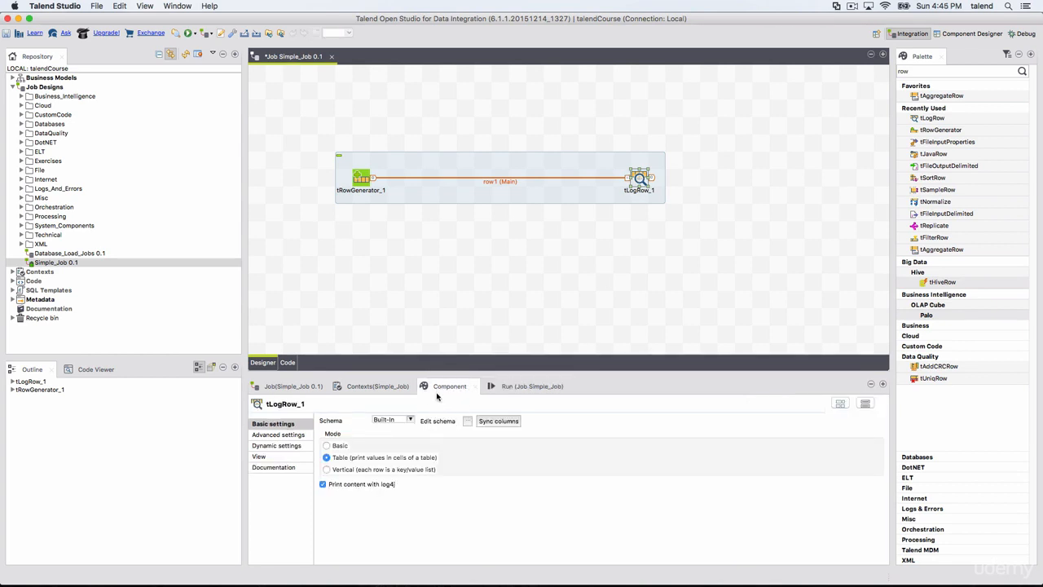
pyautogui.click(527, 388)
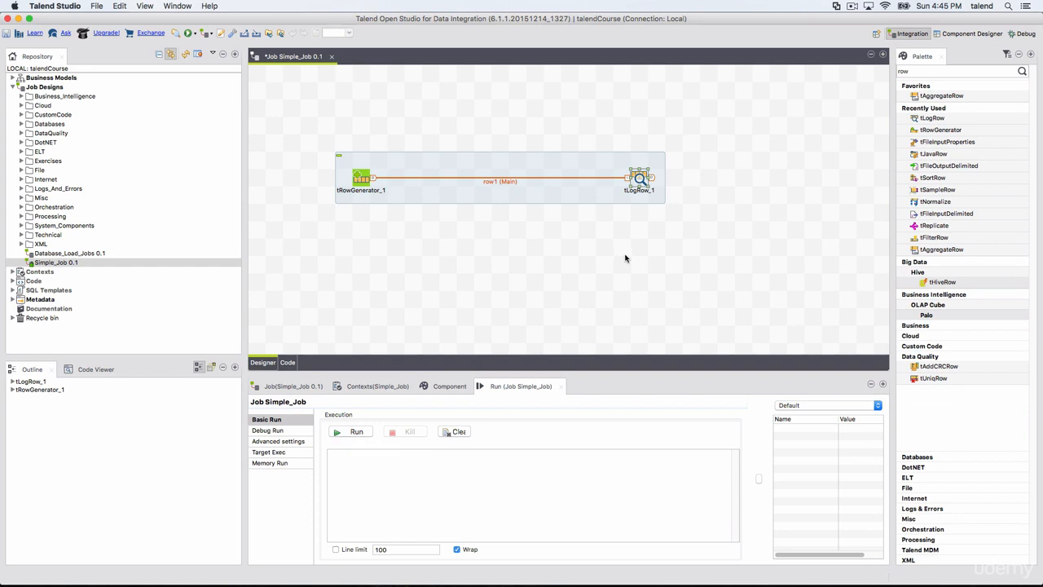
# Look at the job's context variables and switch back to the run settings
pyautogui.click(375, 388)
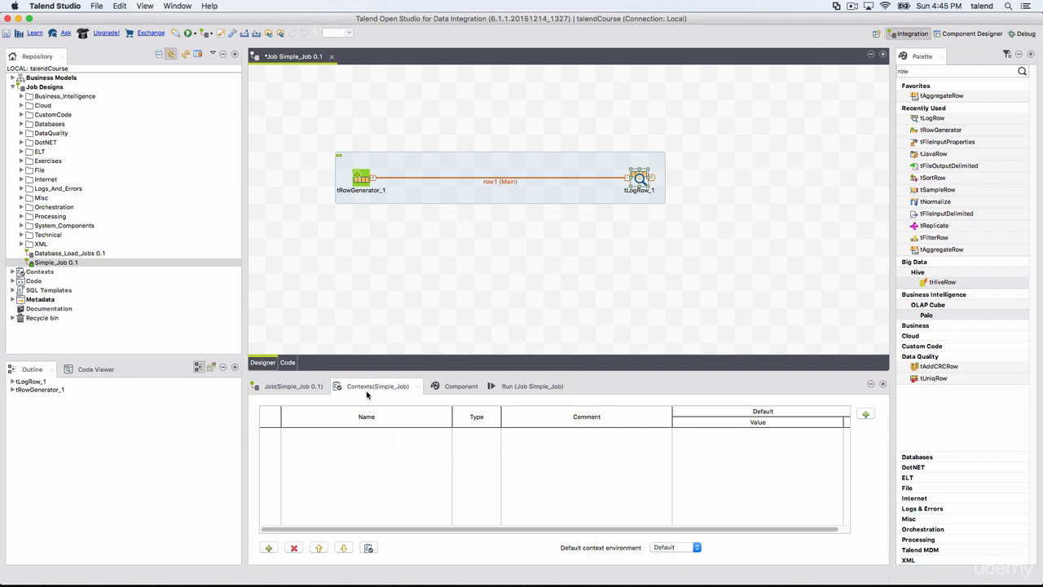
pyautogui.click(445, 212)
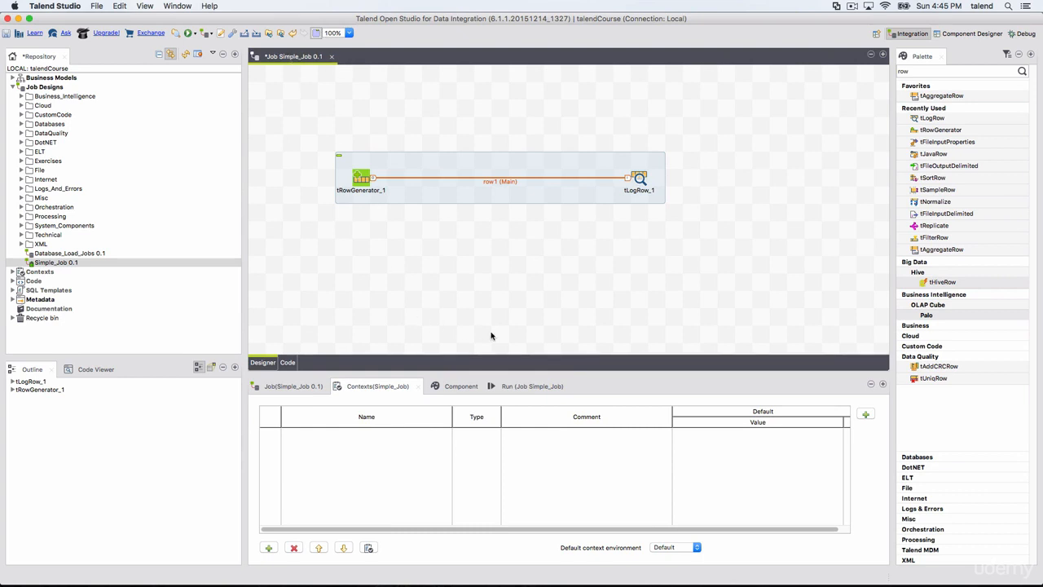
pyautogui.click(527, 386)
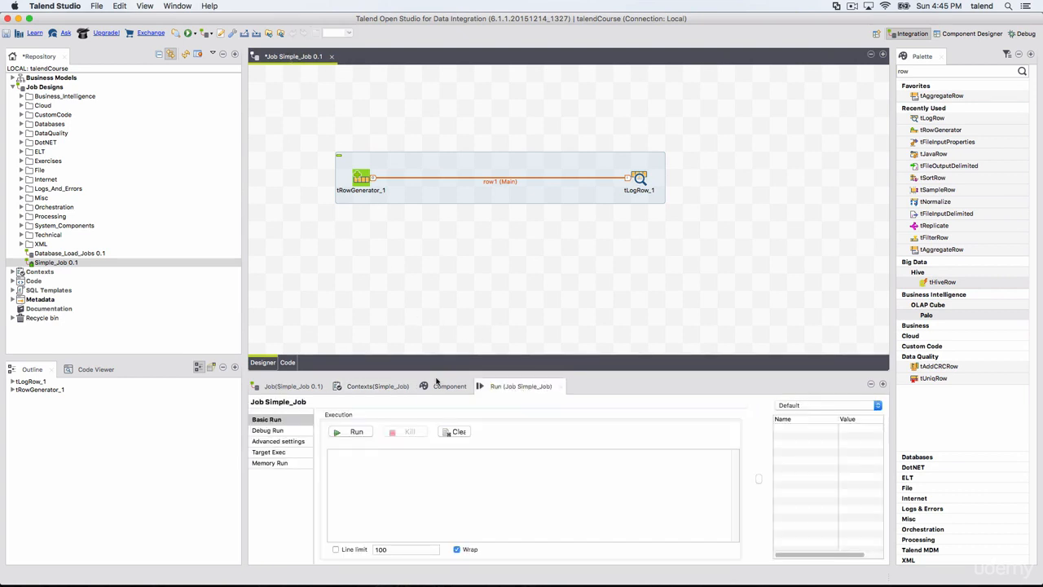
pyautogui.click(423, 201)
pyautogui.click(433, 241)
pyautogui.click(417, 202)
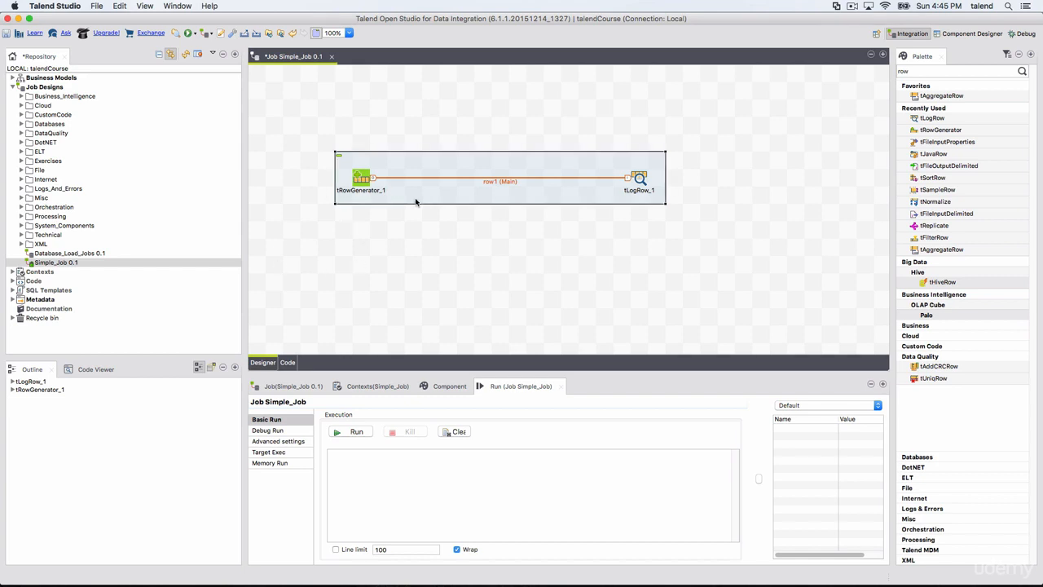
pyautogui.click(366, 180)
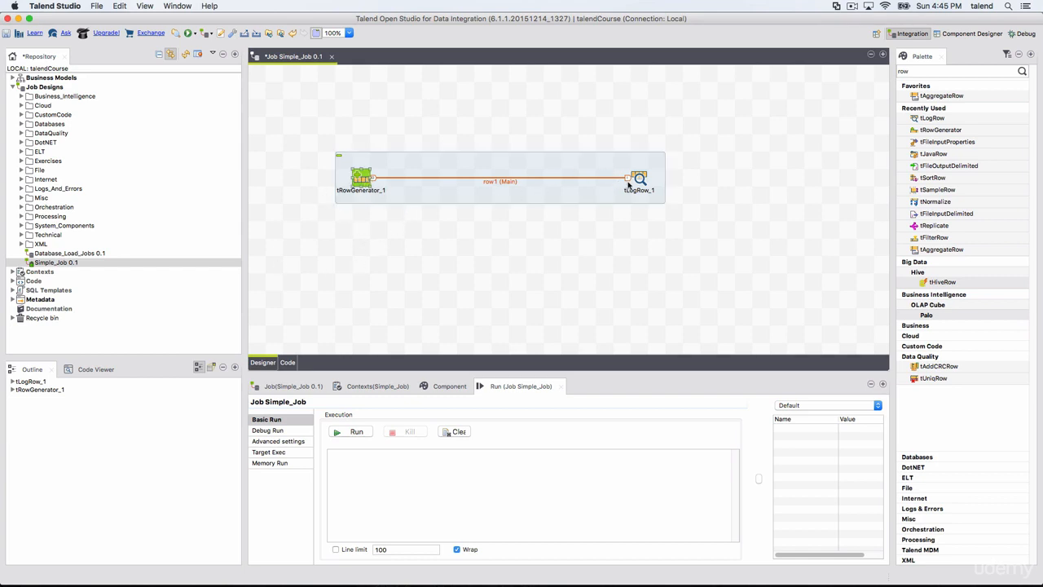
pyautogui.click(481, 254)
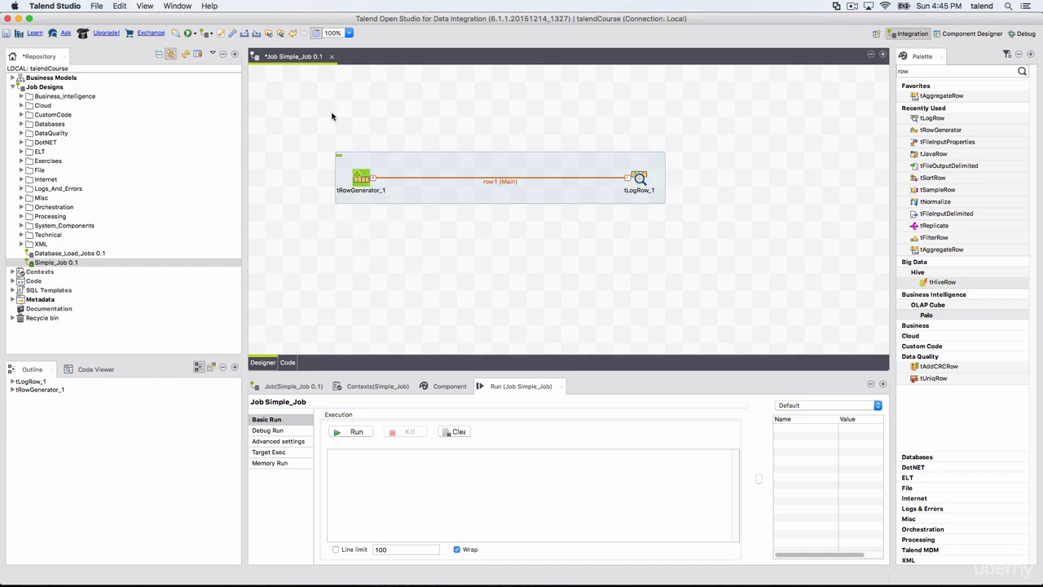